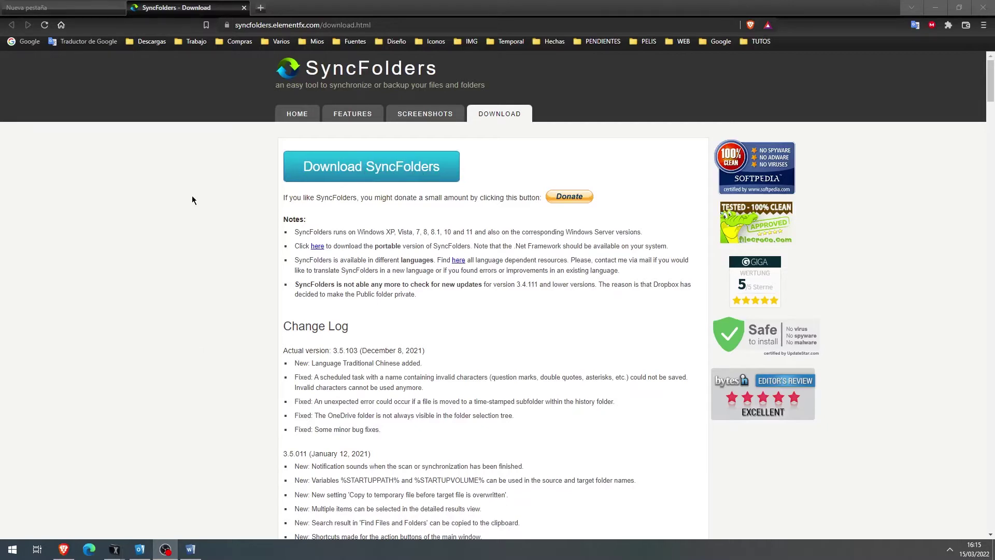
# Step: Switch to the Descargas folder in File Explorer and extract SyncFoldersSetup.zip there with 7-Zip
pyautogui.moveTo(378, 26); pyautogui.dragTo(230, 26)
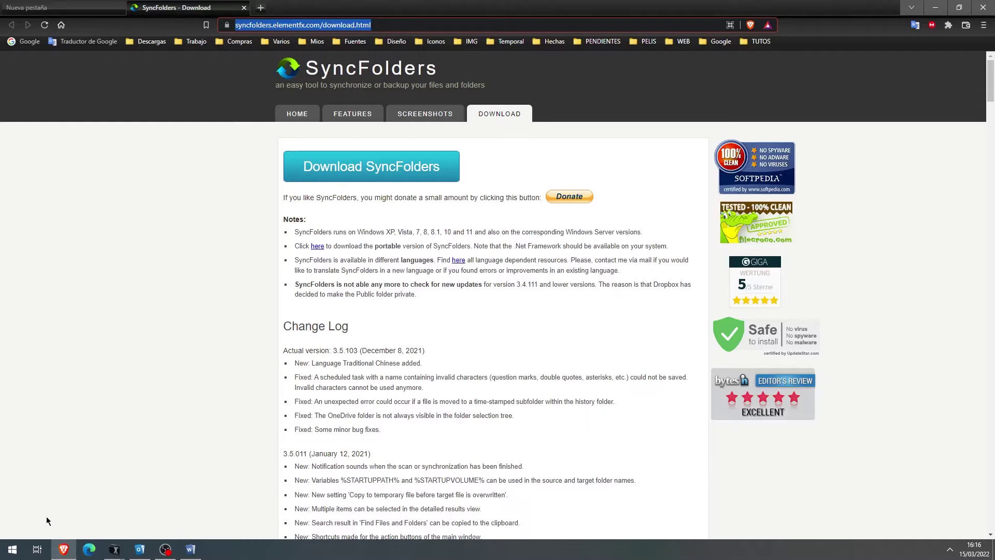
pyautogui.moveTo(118, 545)
pyautogui.click(142, 505)
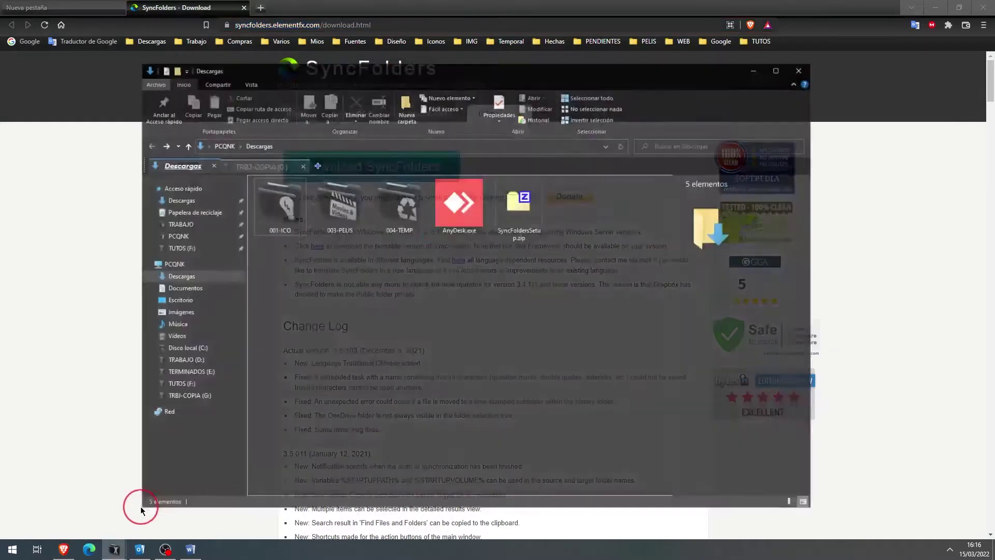
pyautogui.click(538, 189)
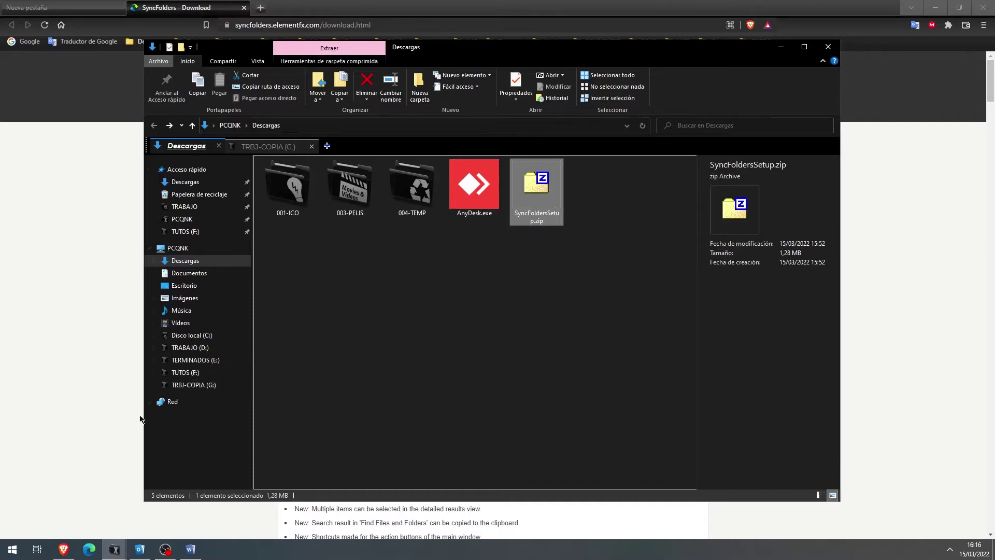
pyautogui.rightClick(531, 180)
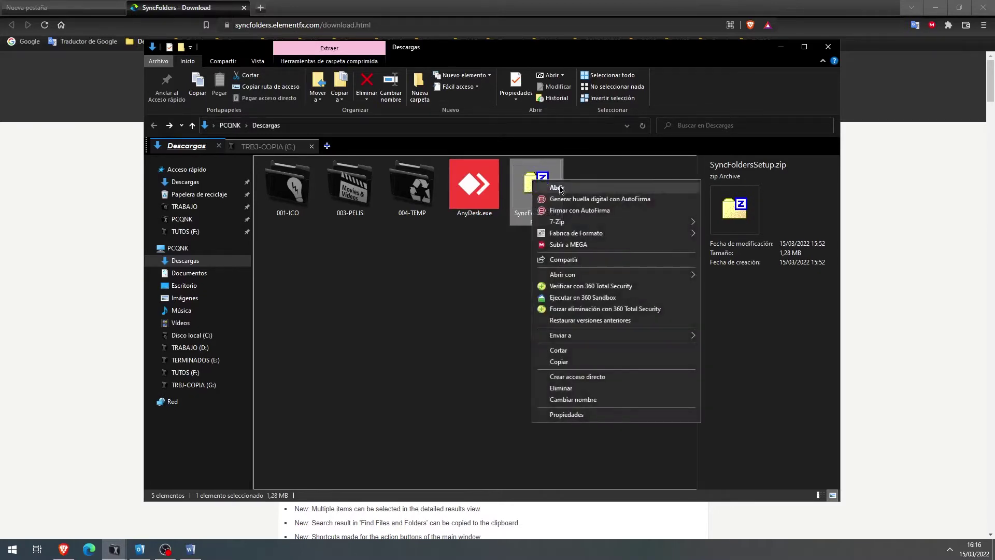
pyautogui.moveTo(672, 222)
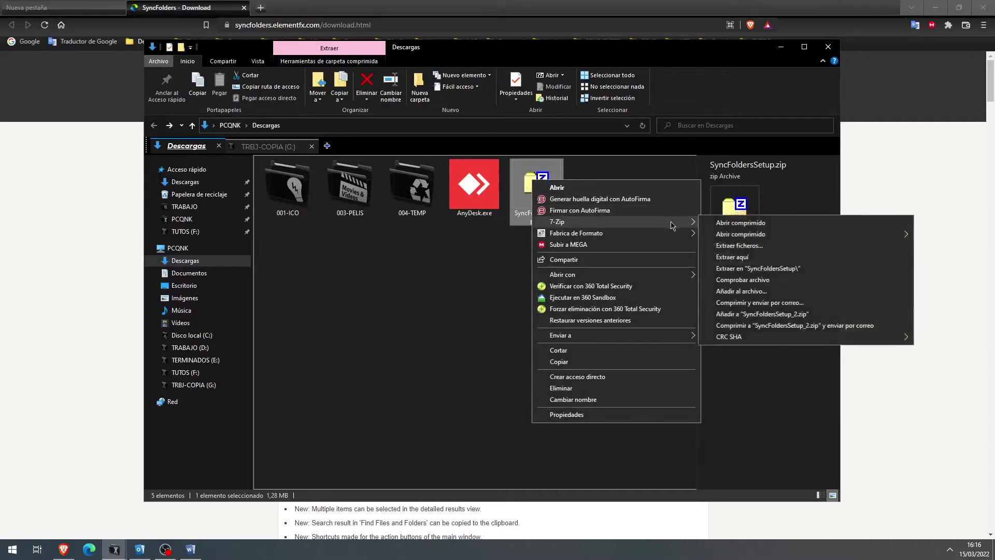
pyautogui.click(727, 258)
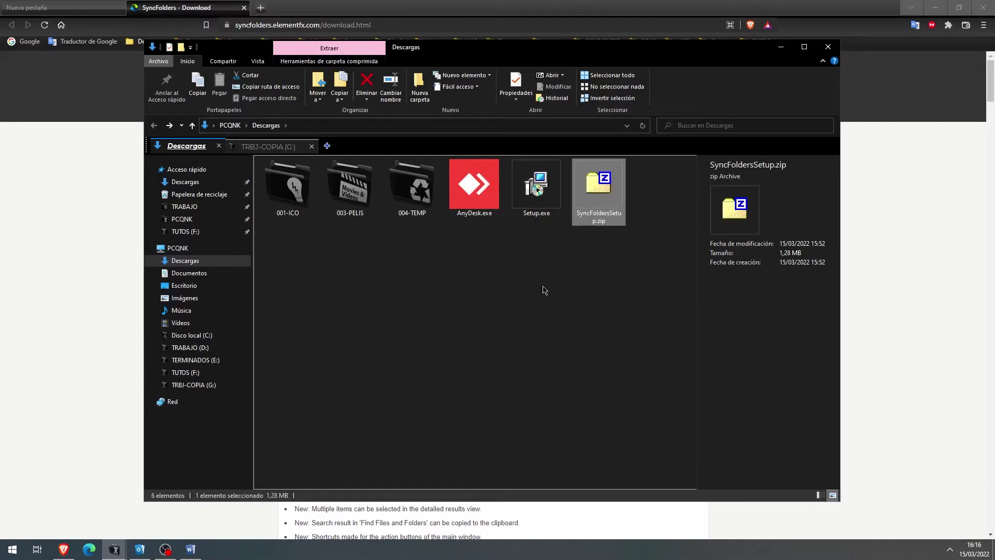
# Step: Run the extracted Setup.exe and accept the SyncFolders license agreement
pyautogui.click(537, 189)
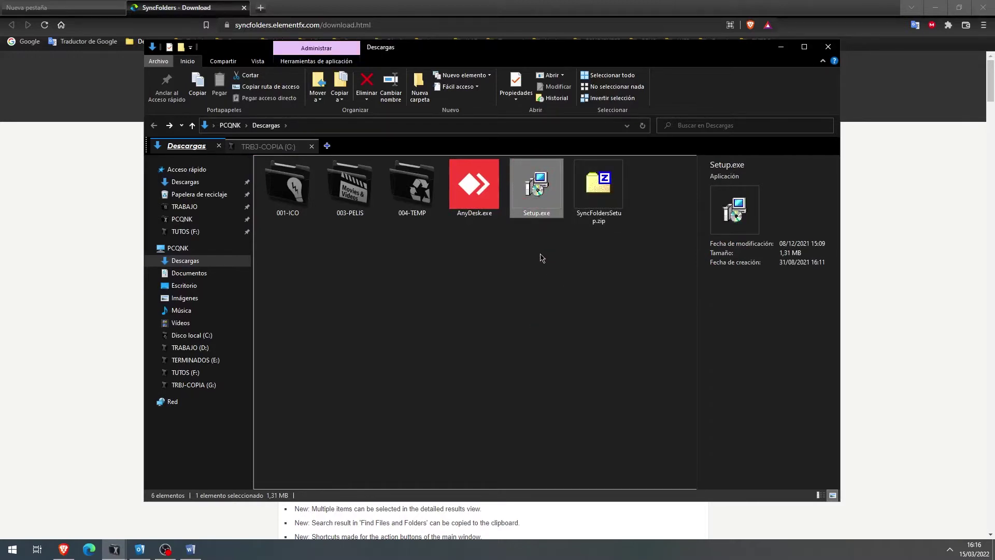
pyautogui.doubleClick(537, 192)
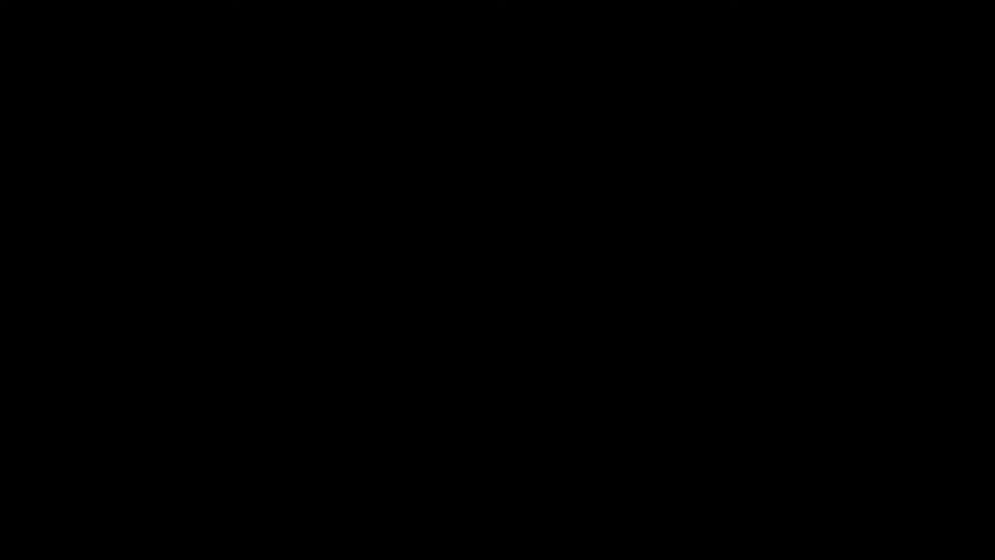
pyautogui.click(541, 284)
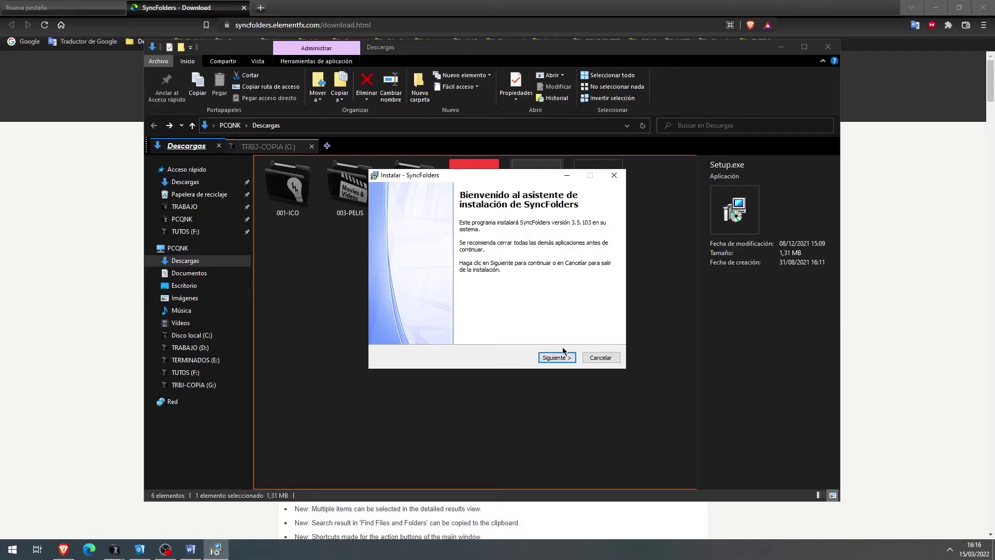
pyautogui.click(556, 359)
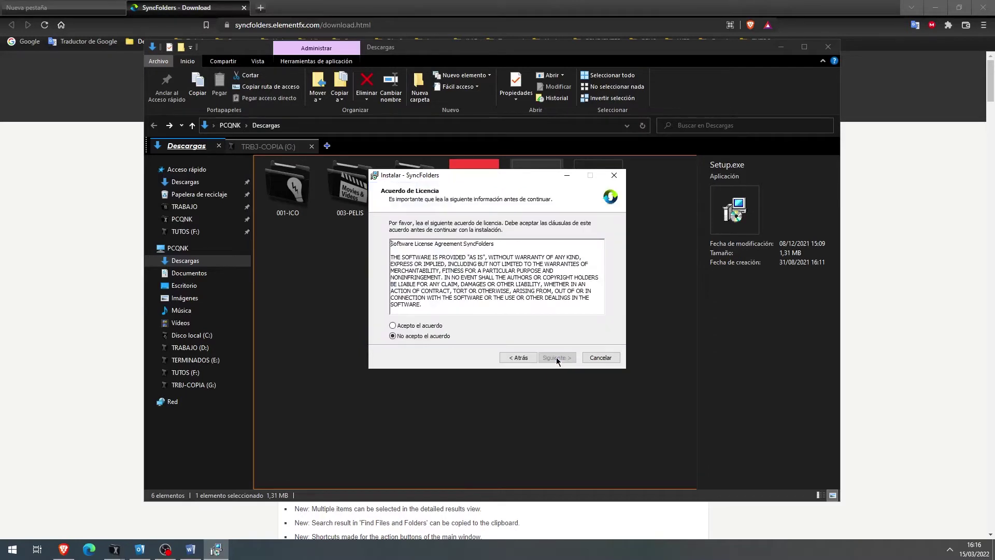
pyautogui.click(443, 326)
pyautogui.click(565, 357)
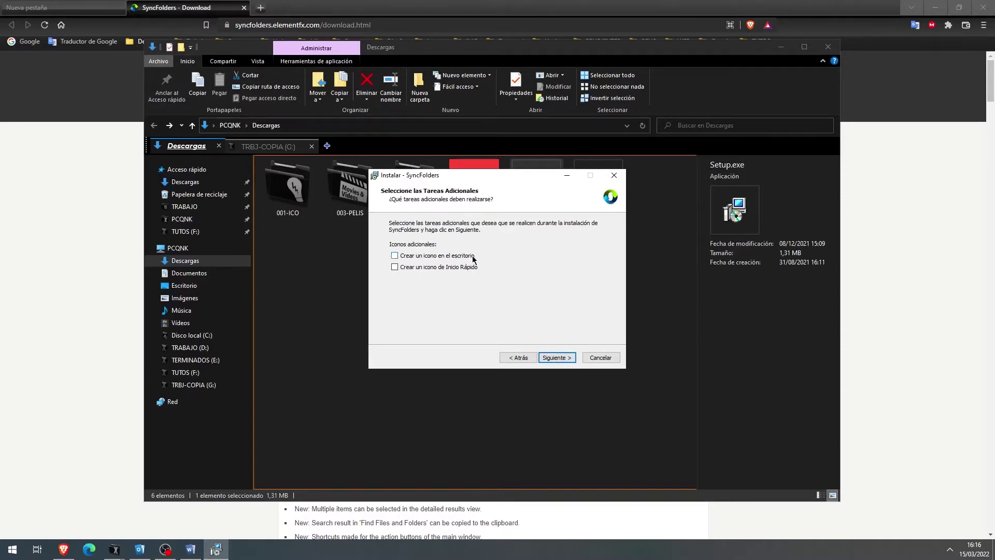
# Step: Install SyncFolders without additional icons and finish the wizard with the option to run the program enabled
pyautogui.click(561, 357)
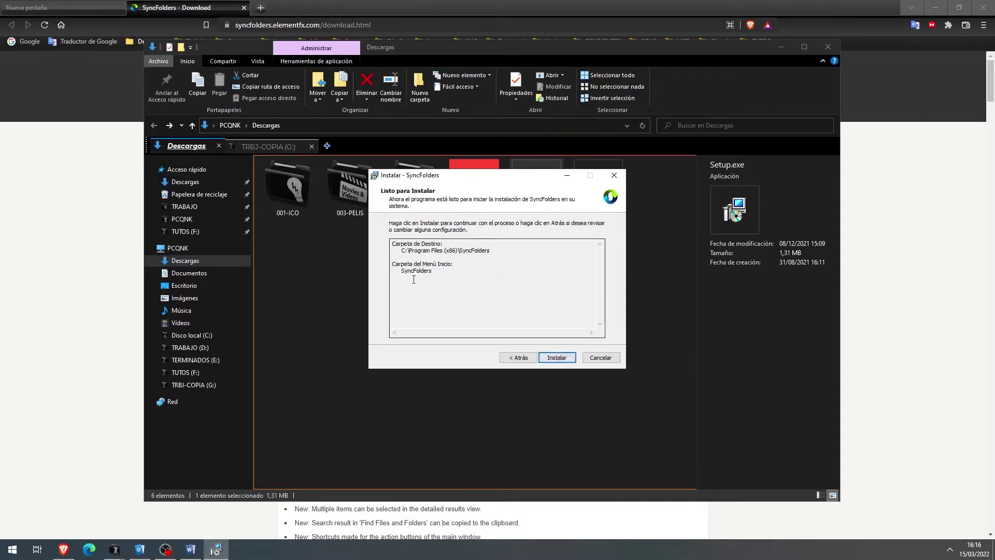
pyautogui.click(561, 357)
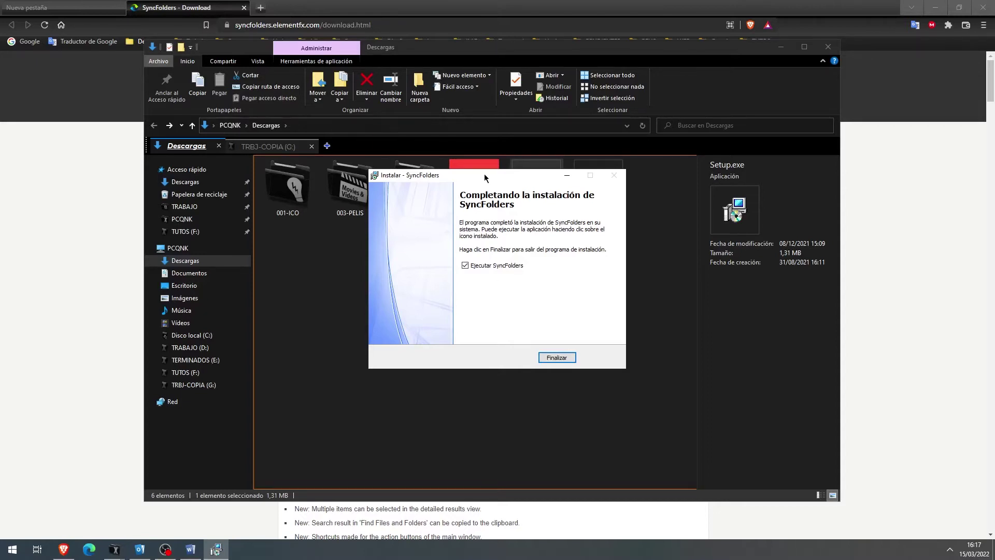
pyautogui.moveTo(484, 178); pyautogui.dragTo(434, 182)
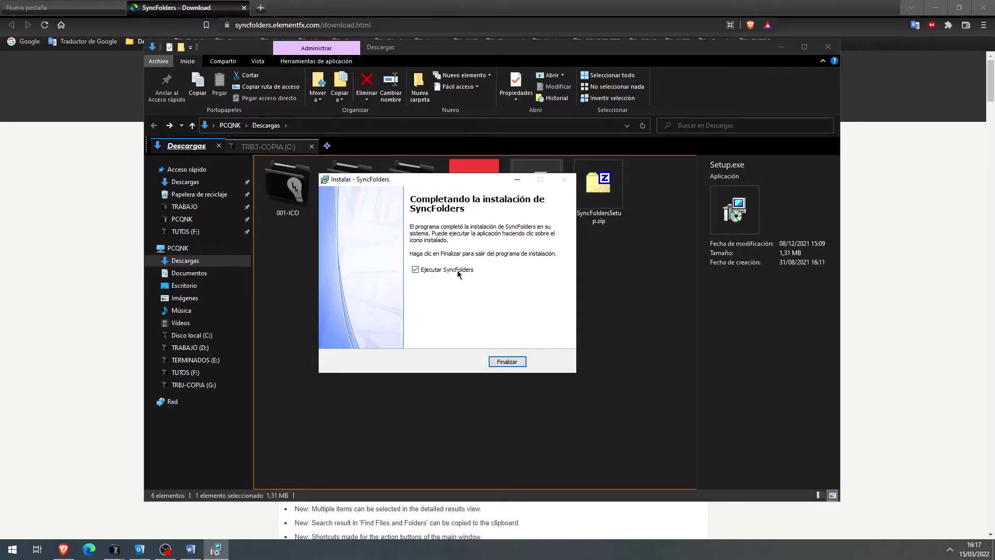
pyautogui.click(506, 362)
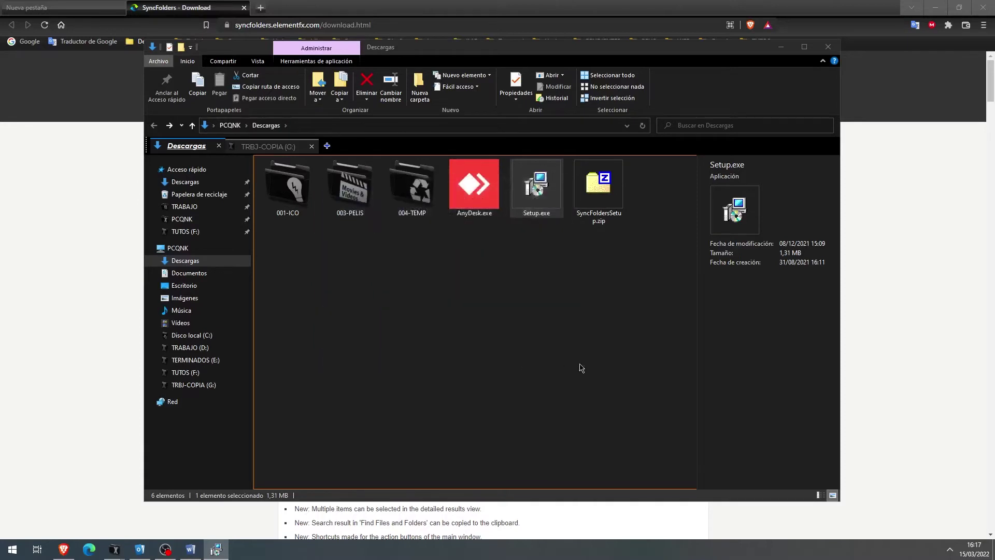
pyautogui.moveTo(376, 230); pyautogui.dragTo(359, 251)
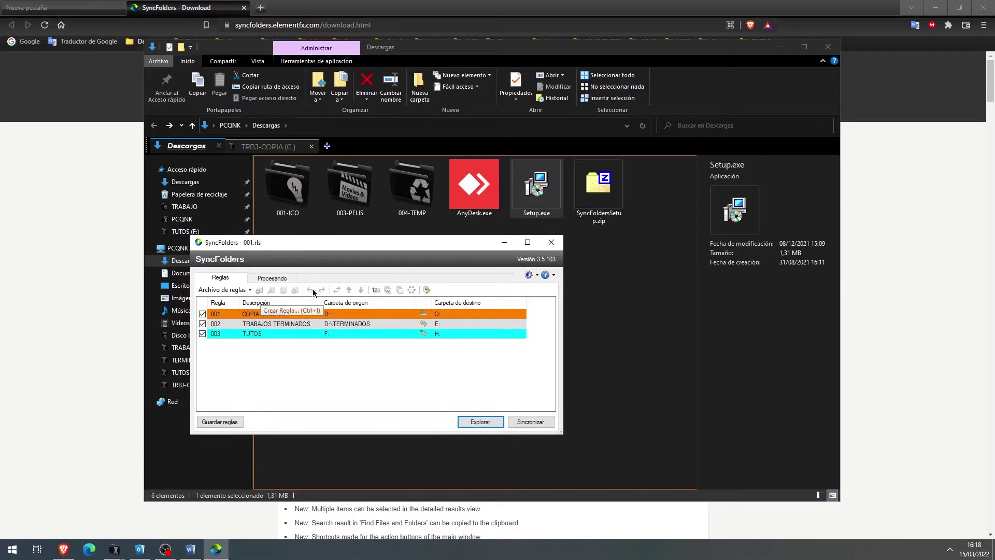
# Step: Create a new rule and set its source folder to the Documentos folder of this PC, D:\DOC
pyautogui.click(260, 291)
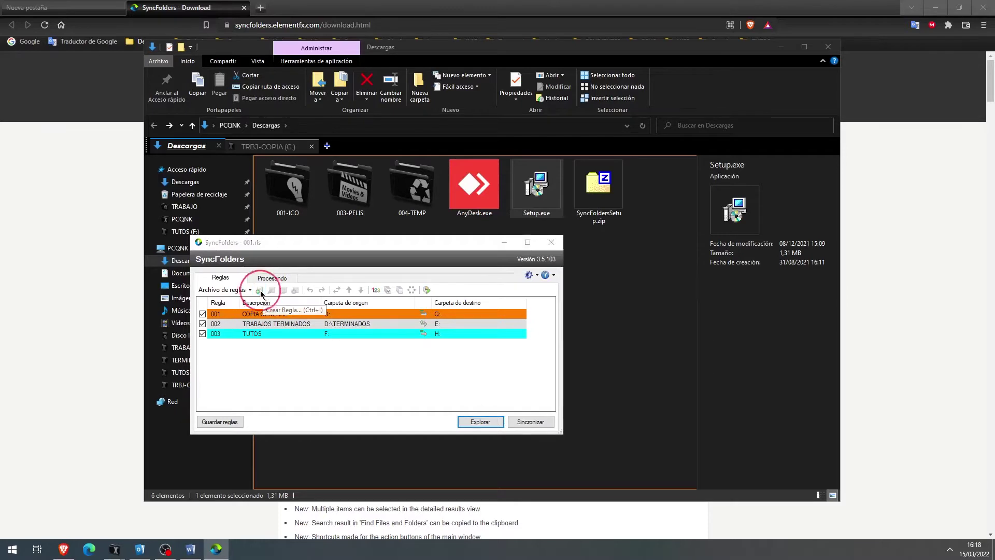
pyautogui.moveTo(296, 243); pyautogui.dragTo(274, 229)
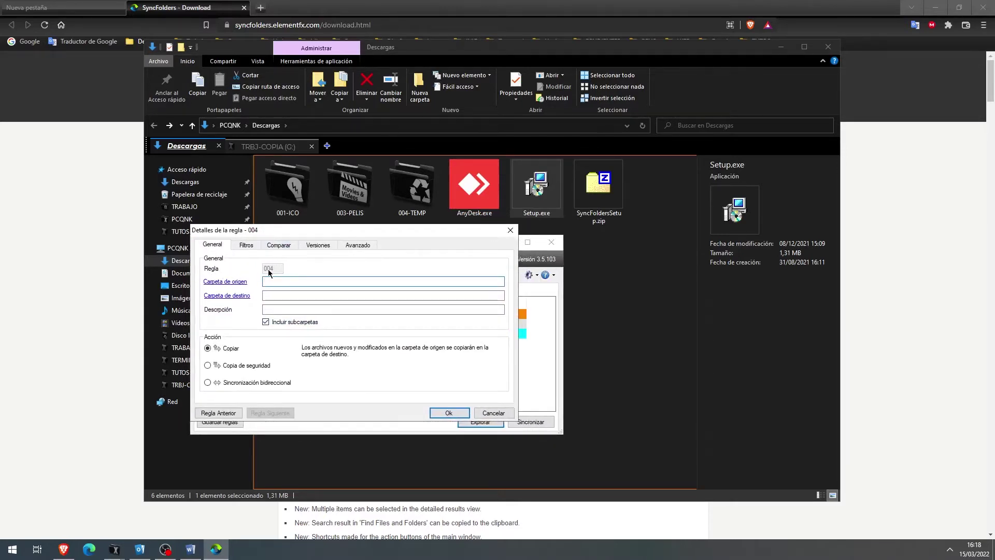
pyautogui.click(236, 282)
pyautogui.moveTo(266, 285); pyautogui.dragTo(322, 217)
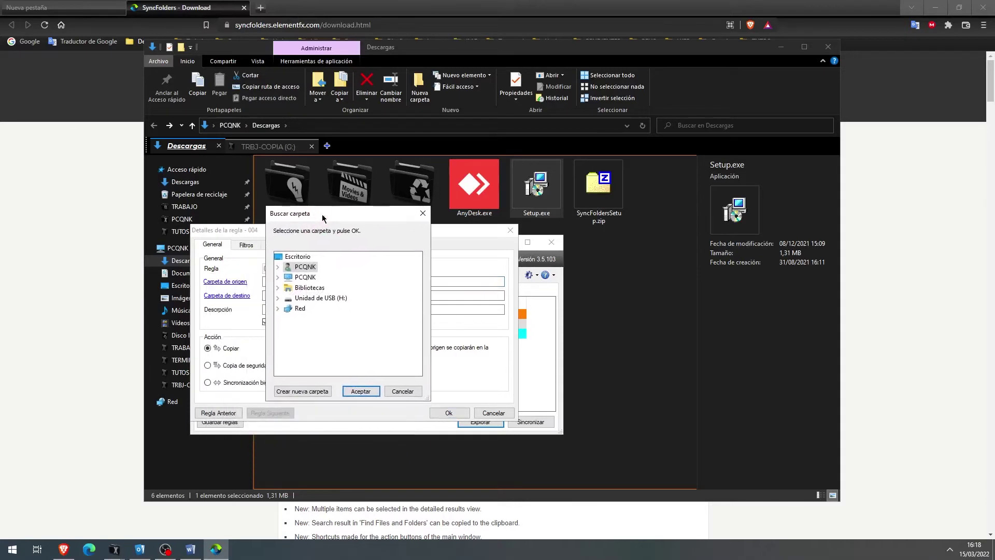
pyautogui.click(278, 278)
pyautogui.click(321, 277)
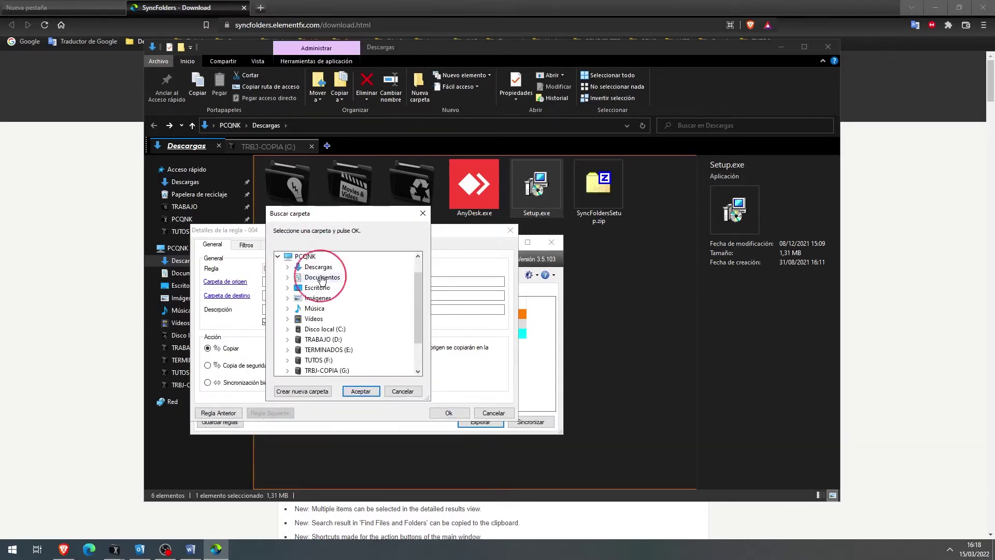
pyautogui.click(361, 392)
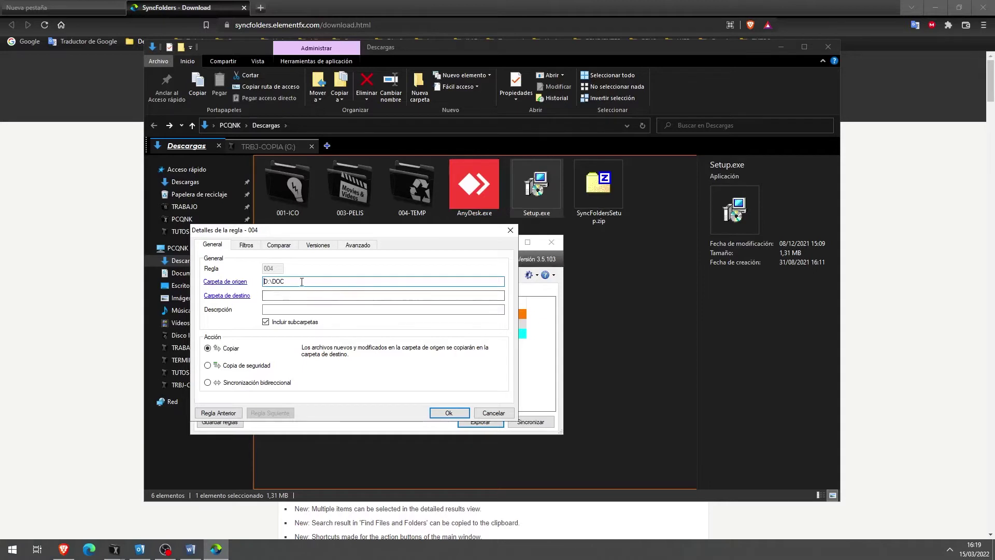
pyautogui.moveTo(289, 281); pyautogui.dragTo(263, 282)
# Step: Set the rule's destination folder to the Documentos folder on the TRBJ-COPIA (G:) drive, G:\DOC
pyautogui.click(246, 301)
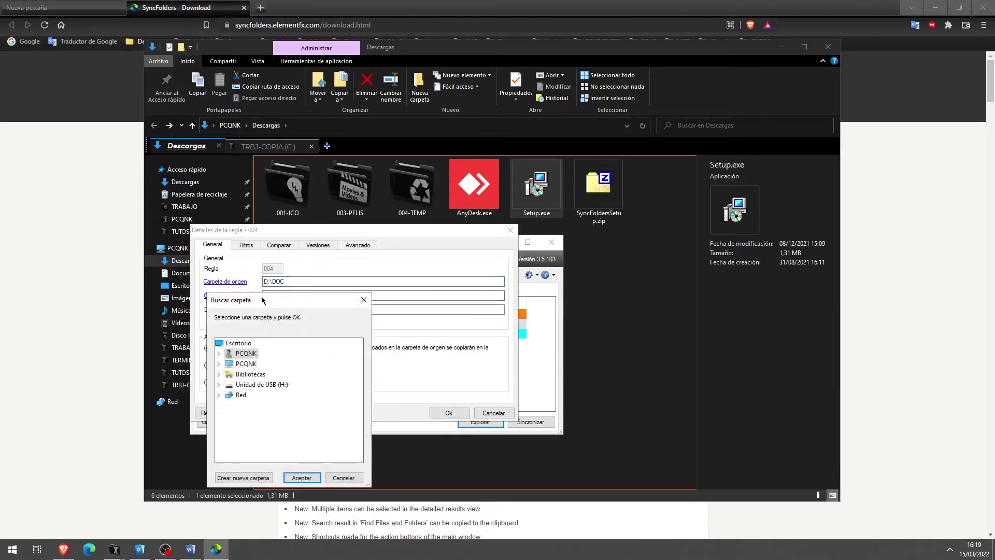
pyautogui.moveTo(304, 271); pyautogui.dragTo(361, 213)
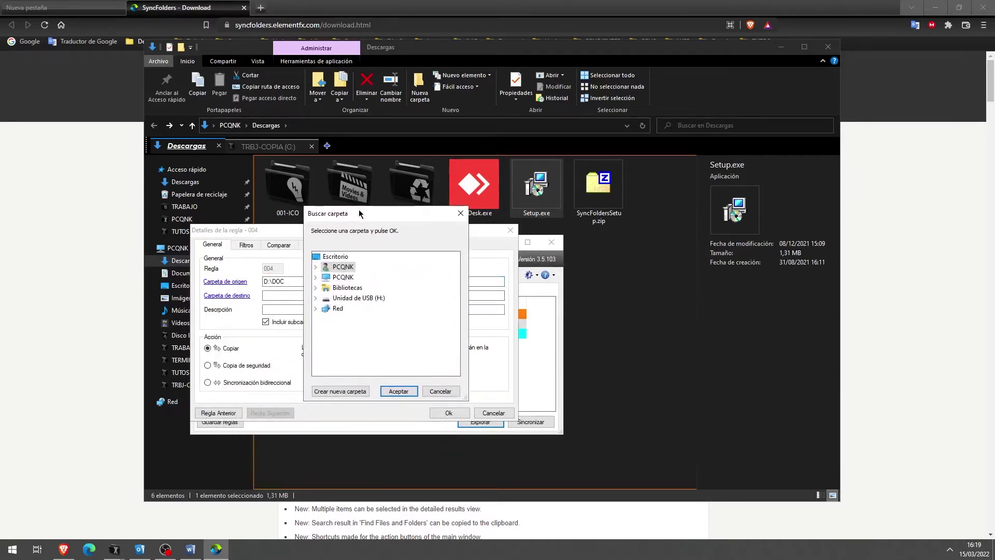
pyautogui.doubleClick(334, 278)
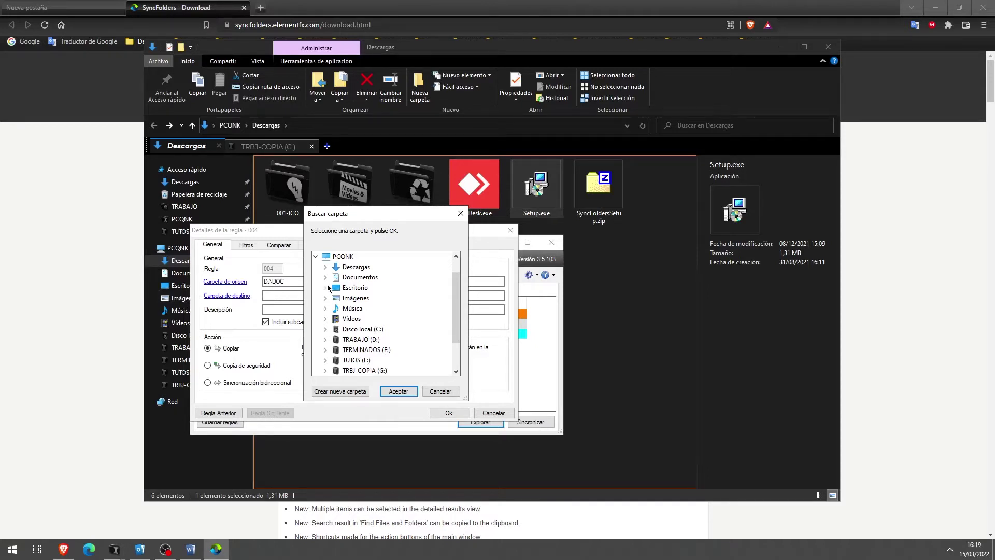
pyautogui.scroll(-1, 381, 327)
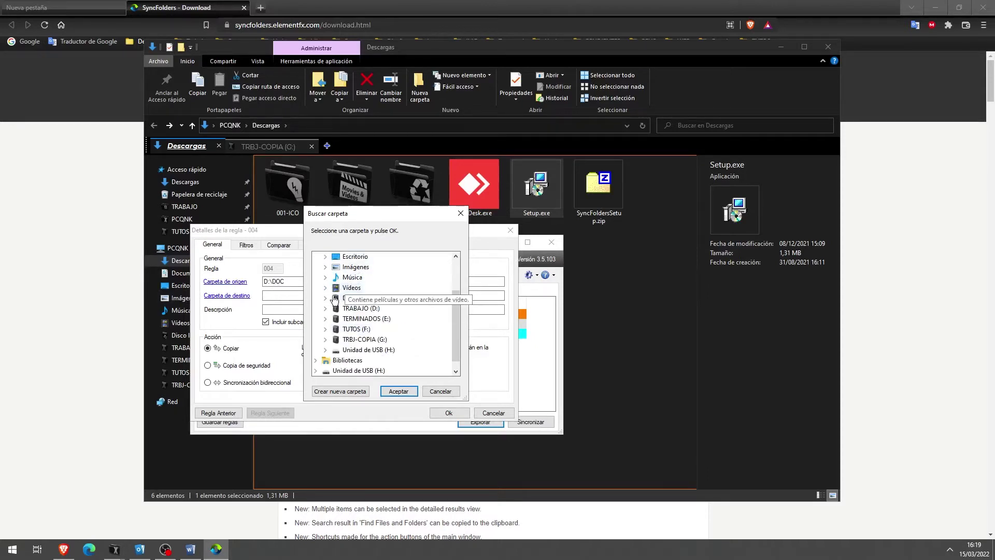
pyautogui.doubleClick(357, 340)
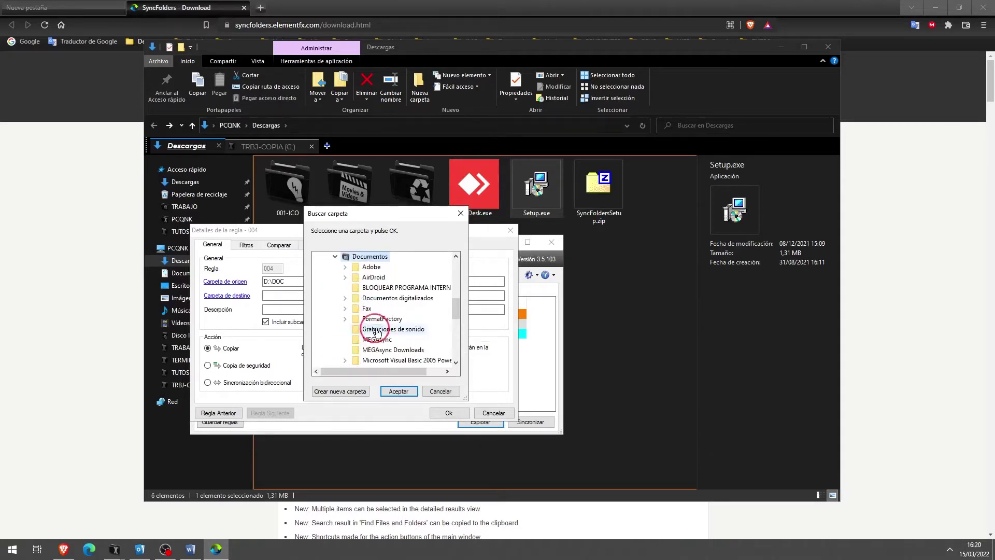
pyautogui.doubleClick(370, 329)
pyautogui.doubleClick(377, 256)
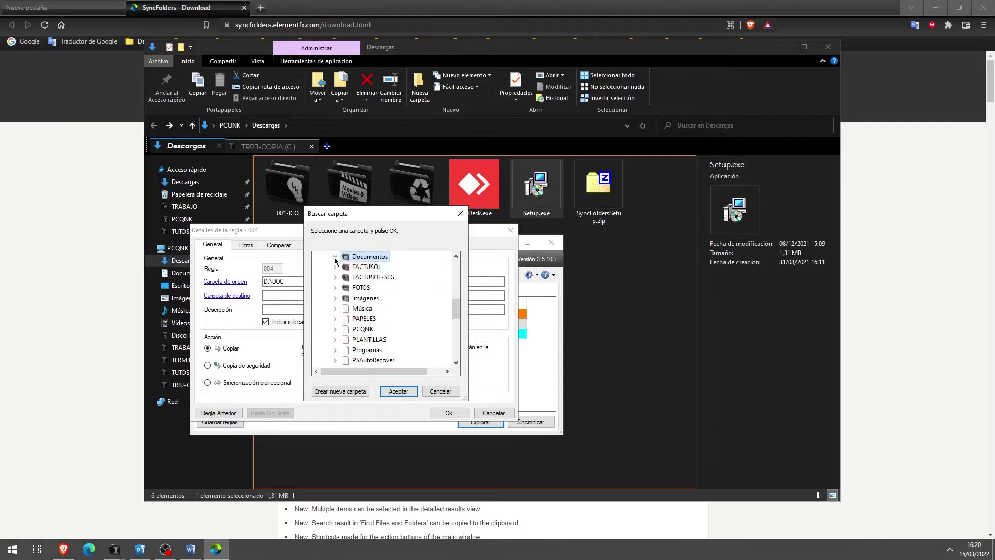
pyautogui.click(406, 390)
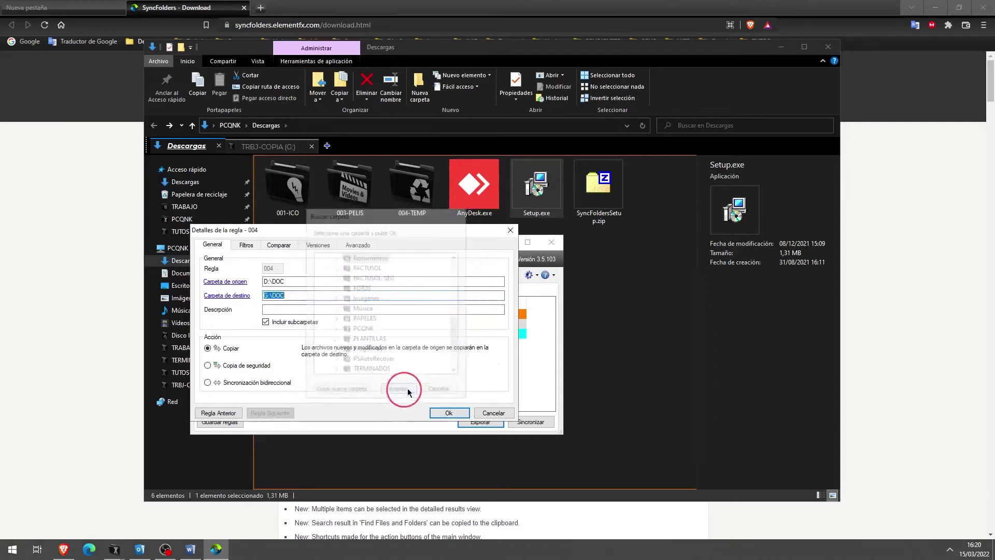
# Step: Compare the source and destination paths of the new rule
pyautogui.click(286, 296)
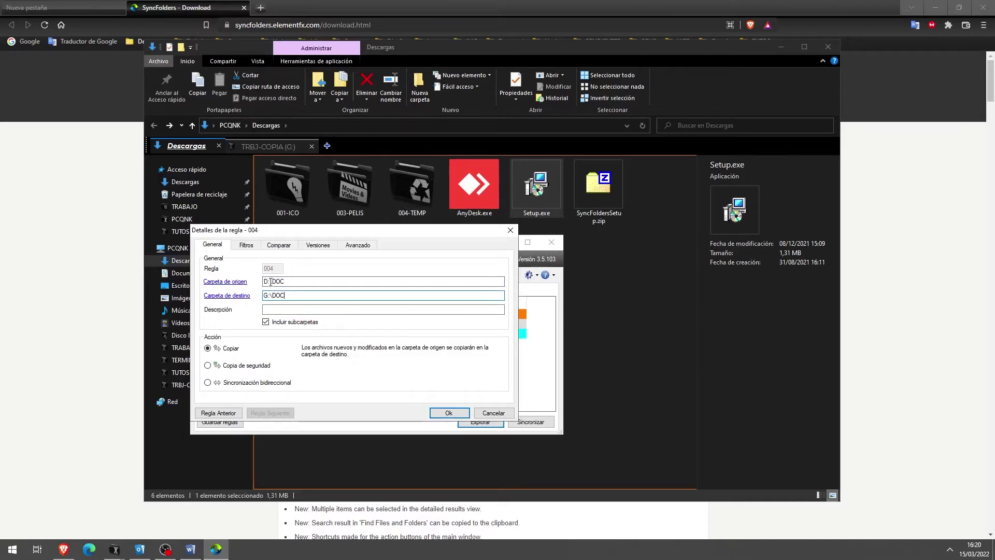
pyautogui.moveTo(270, 281); pyautogui.dragTo(264, 296)
pyautogui.click(302, 280)
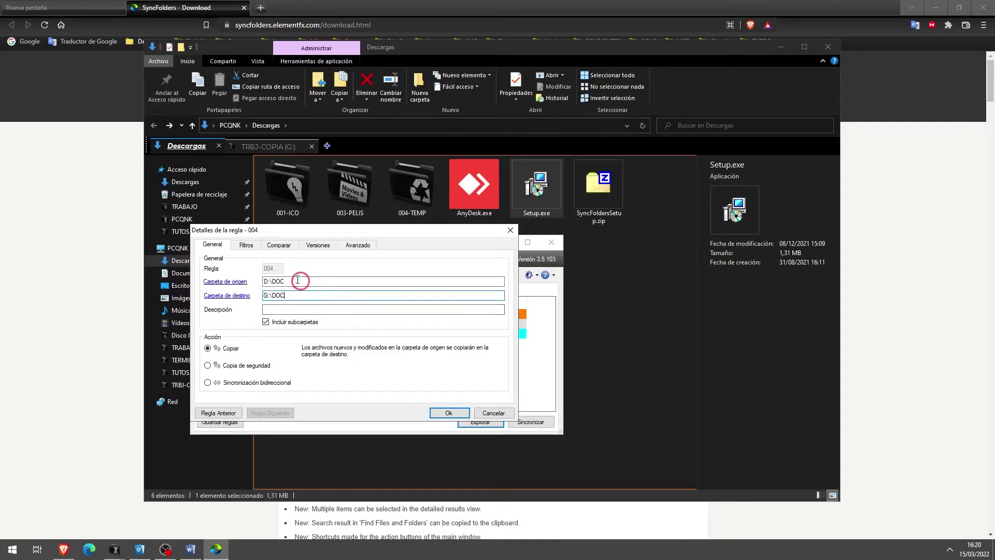
pyautogui.click(270, 295)
pyautogui.click(290, 282)
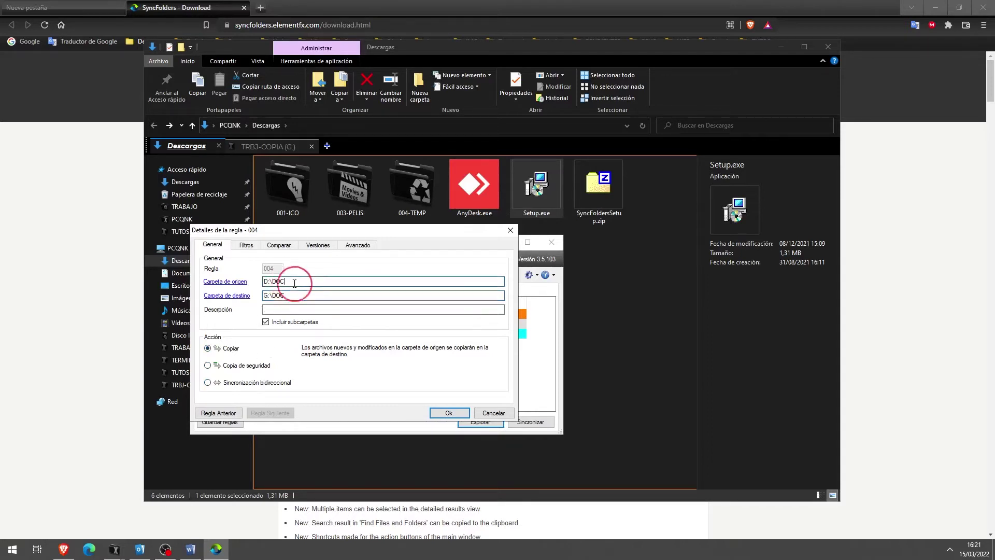
pyautogui.click(291, 281)
pyautogui.moveTo(290, 281); pyautogui.dragTo(260, 286)
pyautogui.moveTo(282, 296); pyautogui.dragTo(252, 298)
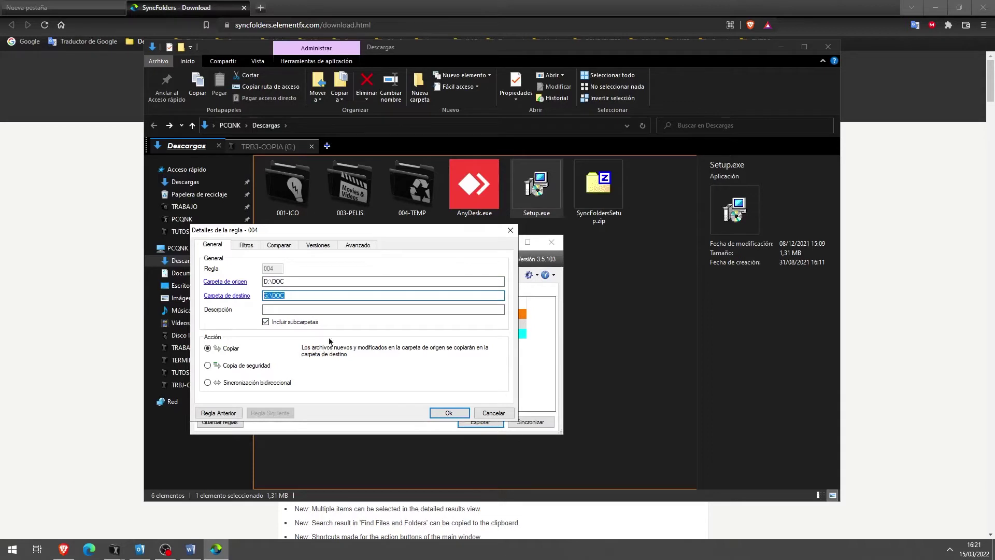
pyautogui.click(300, 281)
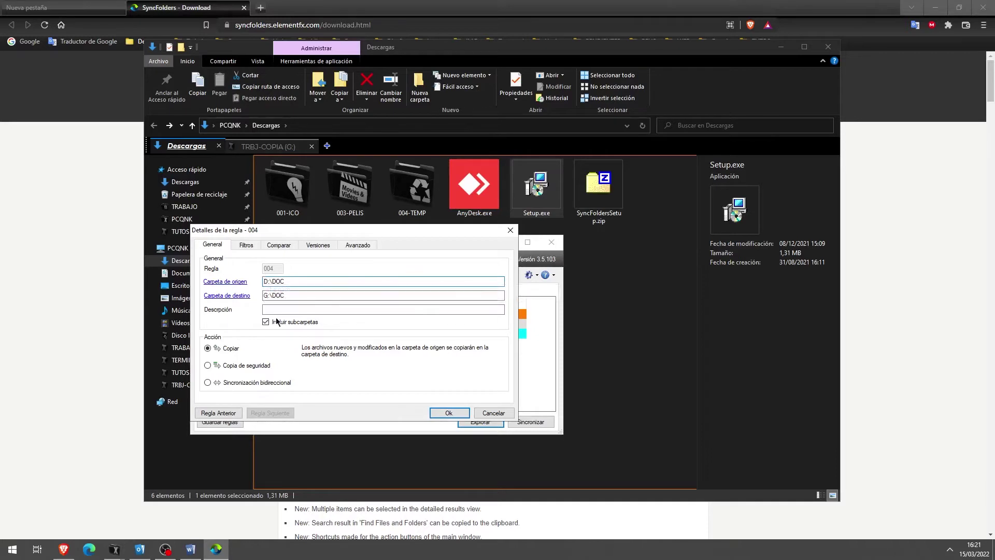
pyautogui.click(289, 295)
pyautogui.moveTo(289, 295); pyautogui.dragTo(262, 295)
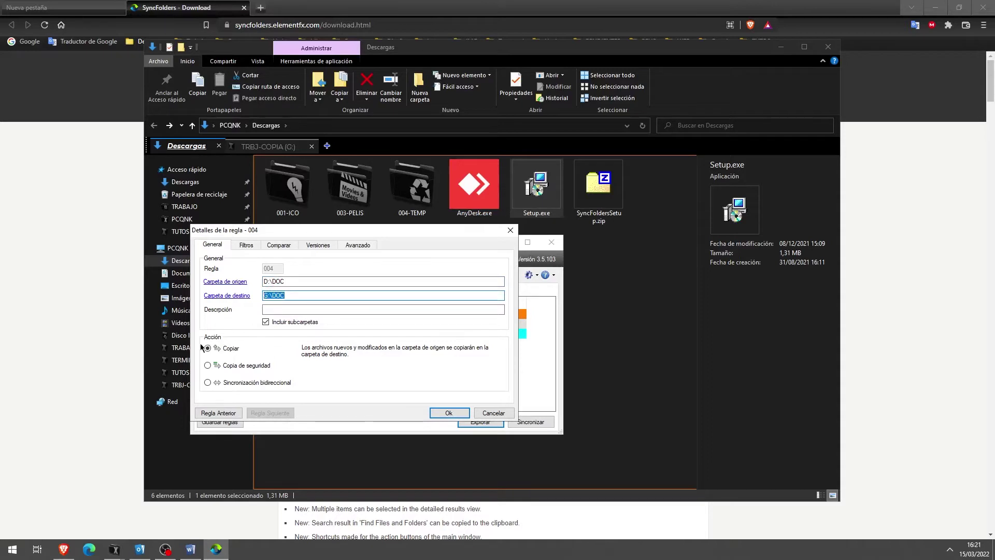
# Step: Set the rule's action to Copia de seguridad
pyautogui.click(207, 365)
pyautogui.click(270, 364)
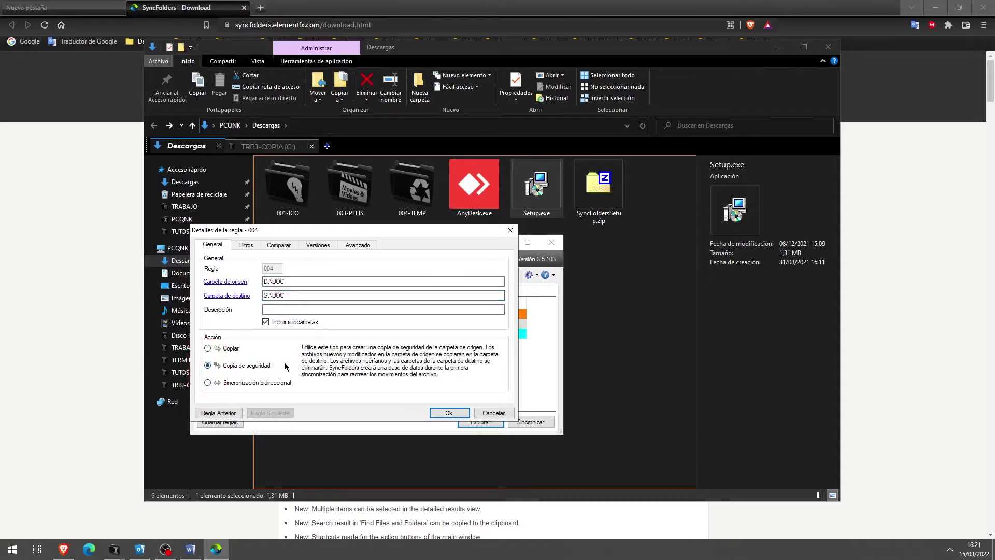
# Step: Review the rule's source and destination paths and change its action to Sincronización bidireccional
pyautogui.click(295, 282)
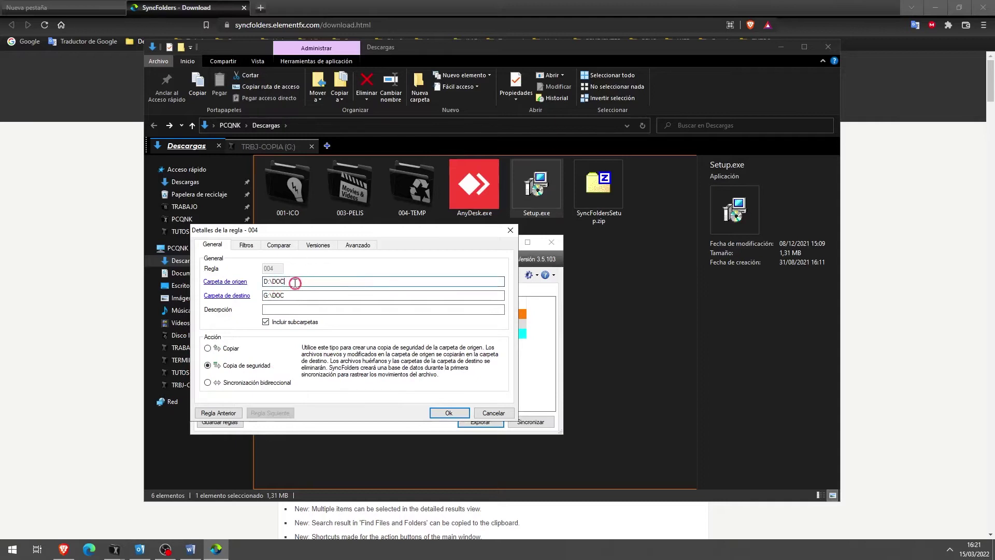
pyautogui.click(296, 294)
pyautogui.click(295, 282)
pyautogui.click(295, 295)
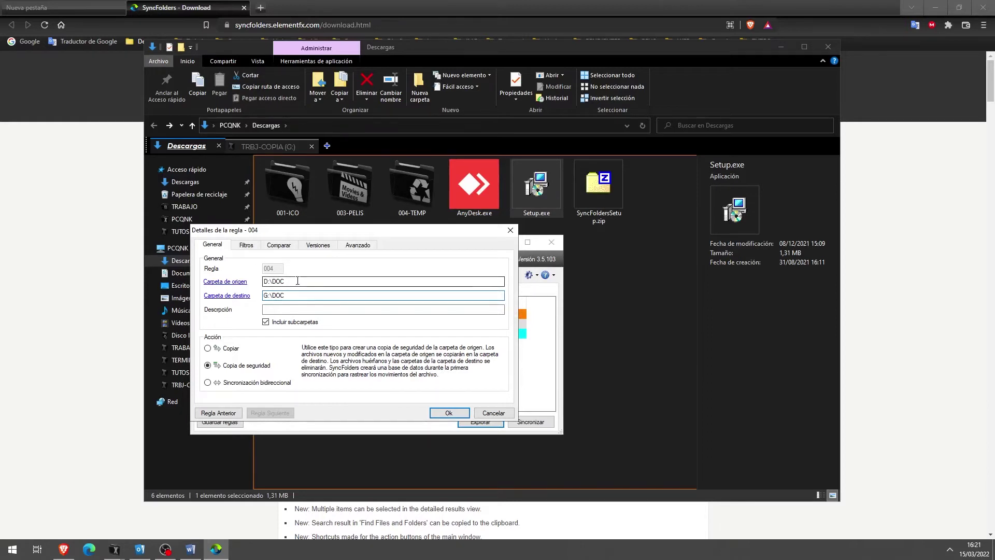
pyautogui.click(207, 383)
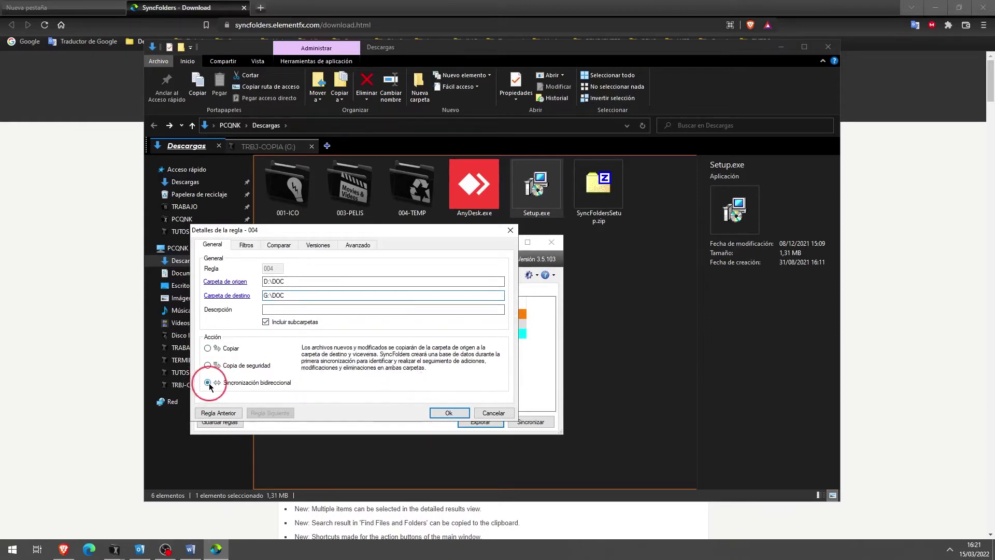
pyautogui.click(295, 281)
pyautogui.click(326, 294)
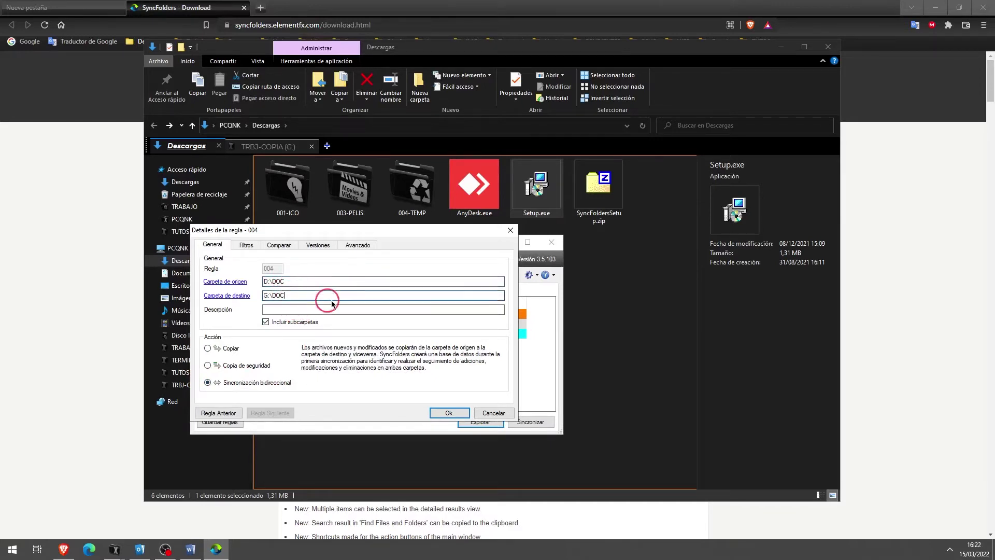
pyautogui.click(305, 282)
pyautogui.click(305, 294)
# Step: Enable omitting specific subfolders in the rule's filters, and try excluding the Adobe folder of D:\DOC before cancelling the folder selection
pyautogui.click(246, 245)
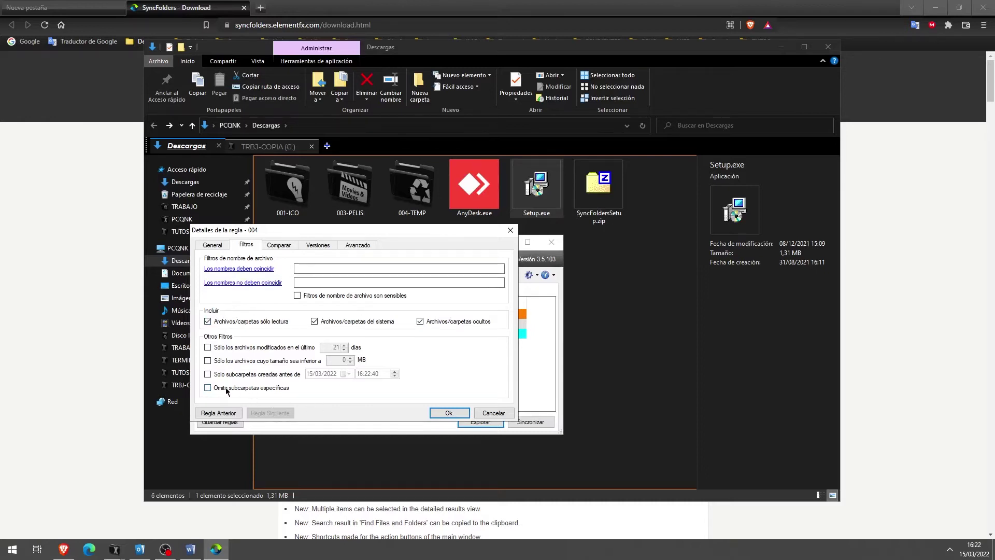
pyautogui.click(208, 389)
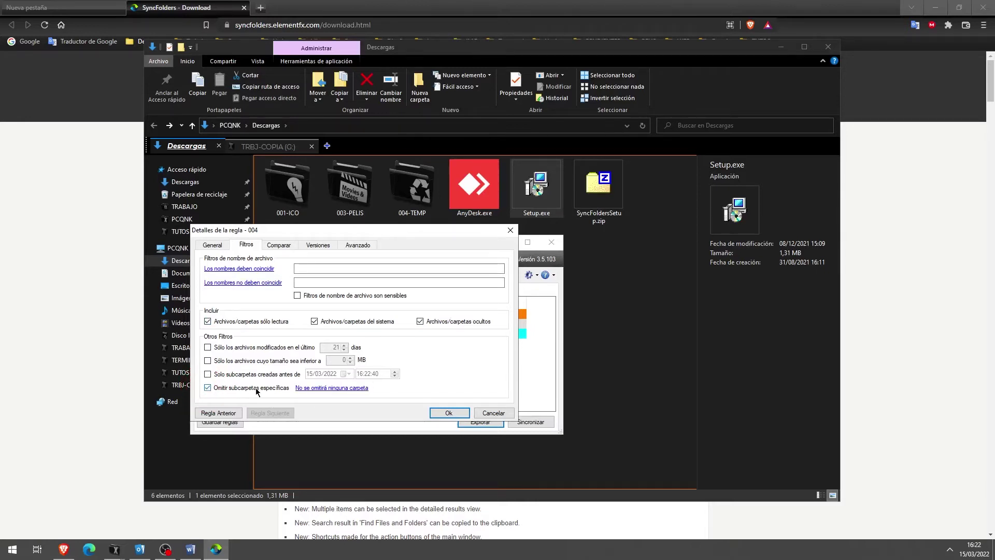
pyautogui.click(323, 388)
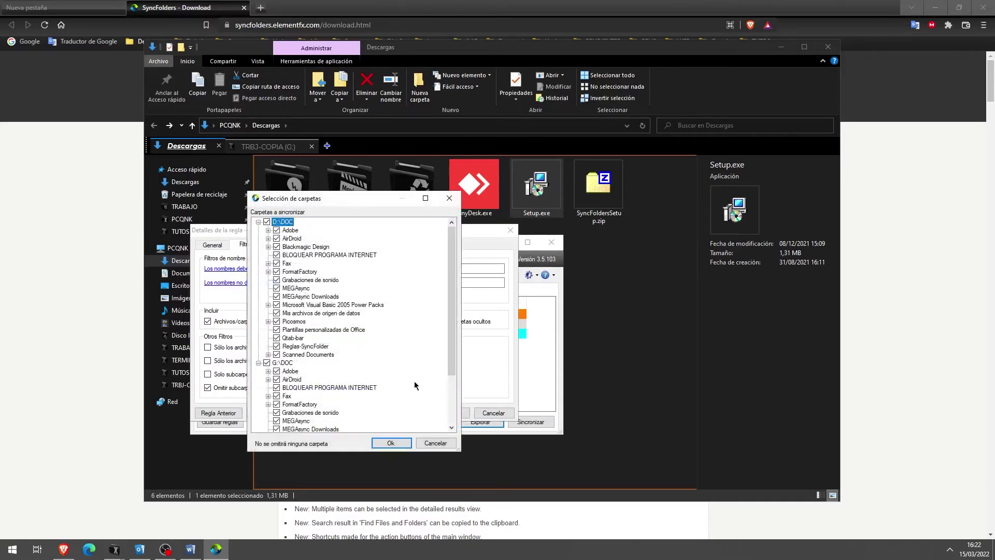
pyautogui.scroll(-5, 303, 297)
pyautogui.scroll(5, 303, 297)
pyautogui.click(277, 230)
pyautogui.click(277, 229)
pyautogui.click(433, 446)
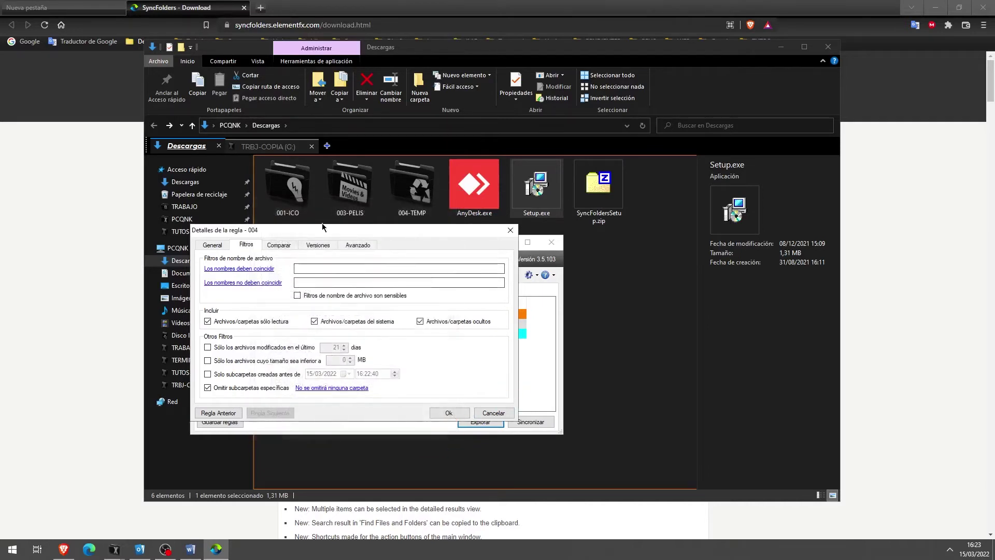
# Step: Review the rule's comparison and version settings, and inspect the .SyncFolders History folder on the TRBJ-COPIA (G:) drive
pyautogui.click(284, 248)
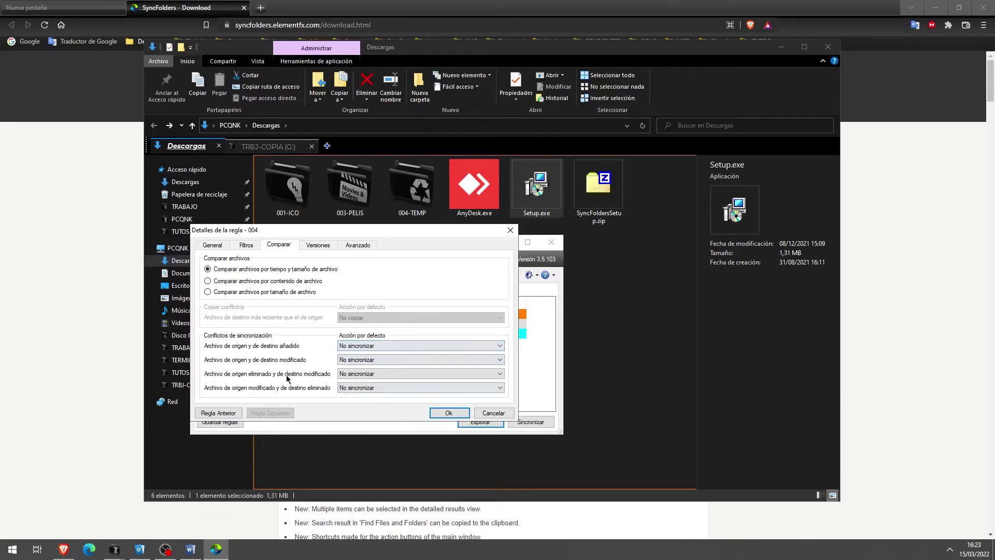
pyautogui.click(326, 246)
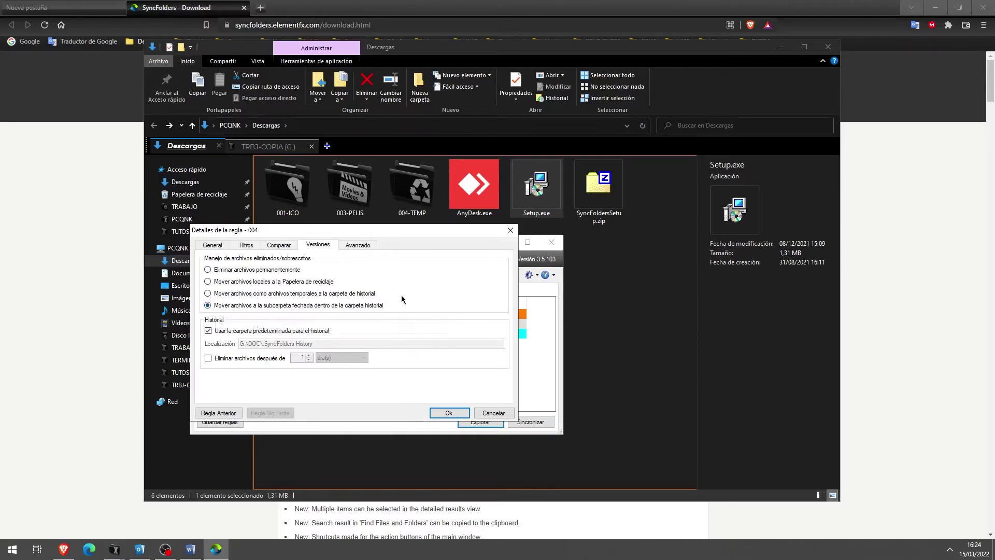
pyautogui.click(270, 146)
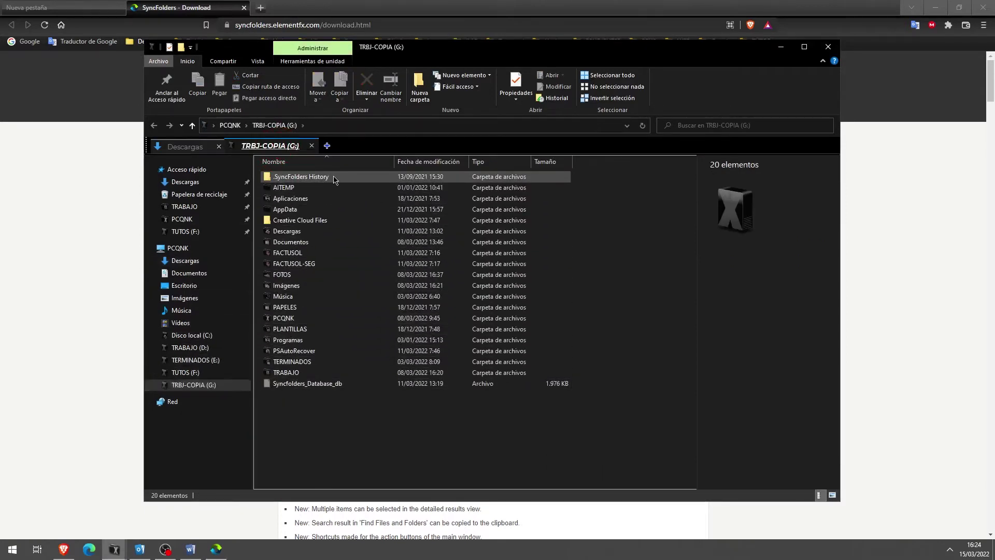
pyautogui.moveTo(326, 179)
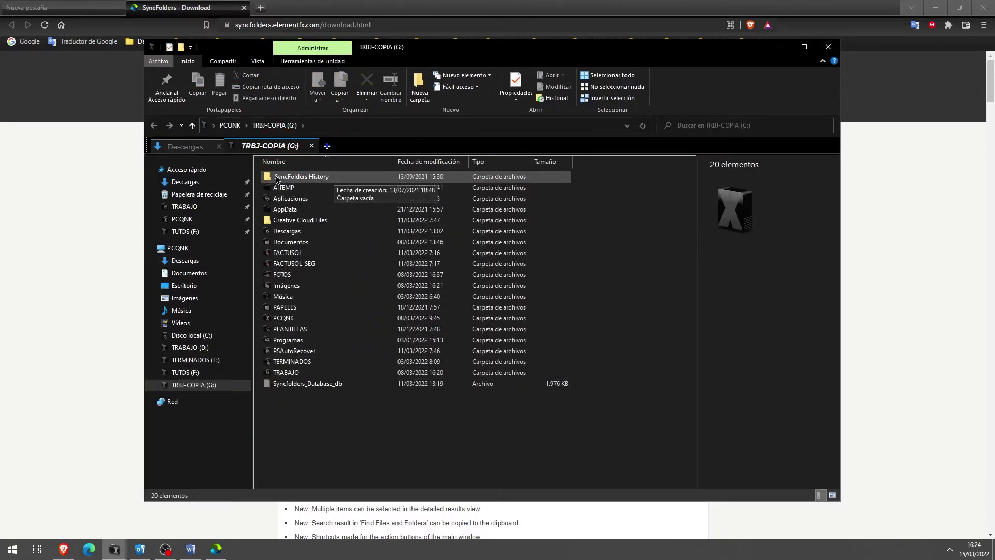
pyautogui.doubleClick(319, 180)
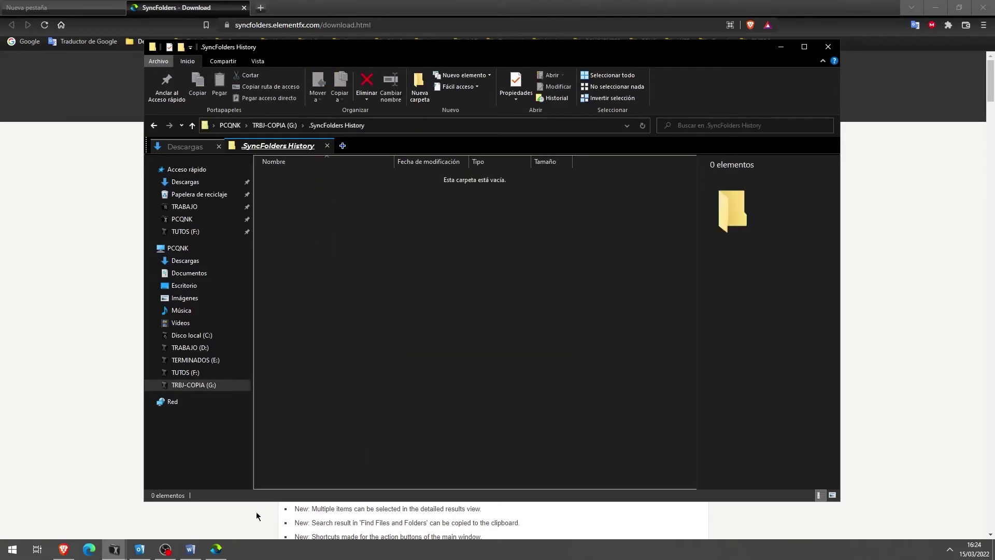
pyautogui.click(215, 541)
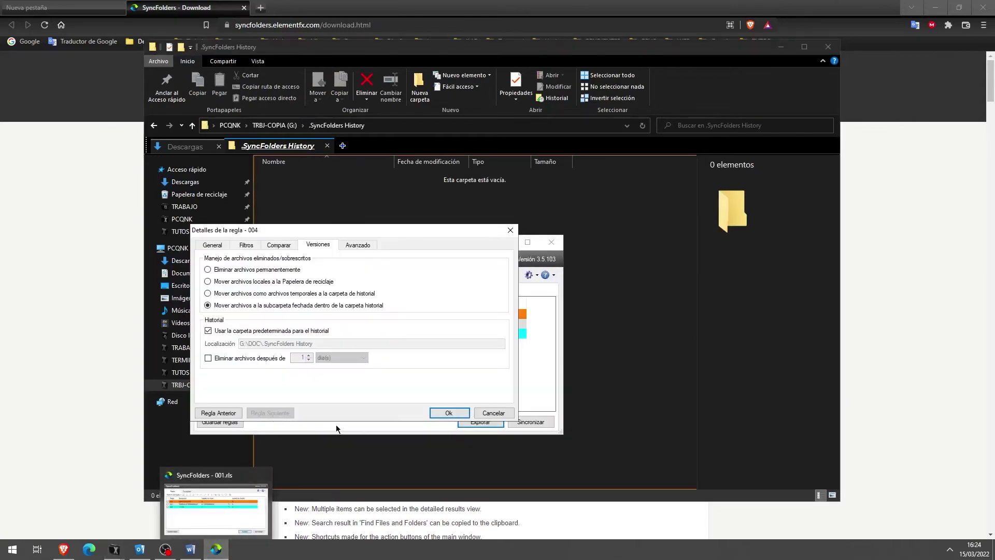
# Step: Switch the rule's action back to Copia de seguridad and check its source and destination paths
pyautogui.click(216, 247)
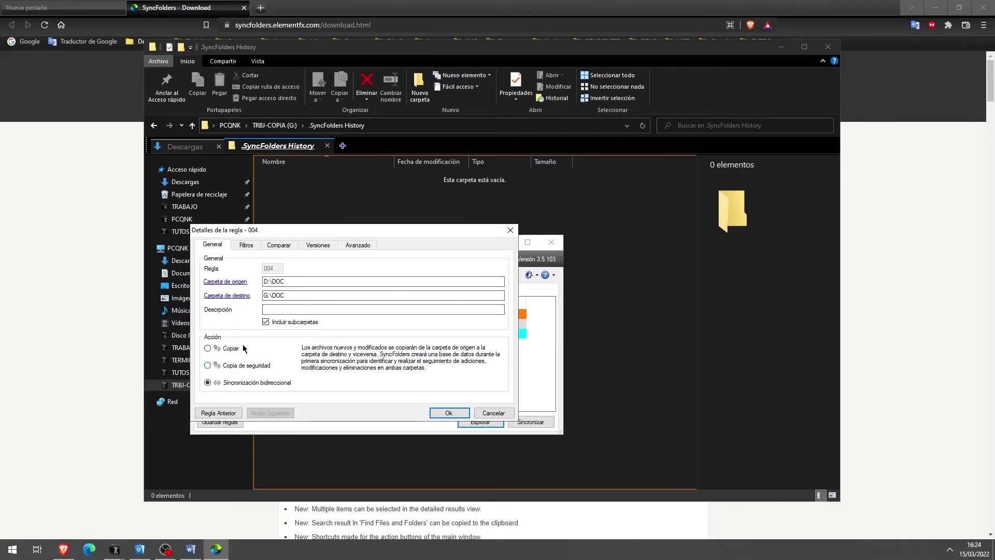
pyautogui.click(208, 366)
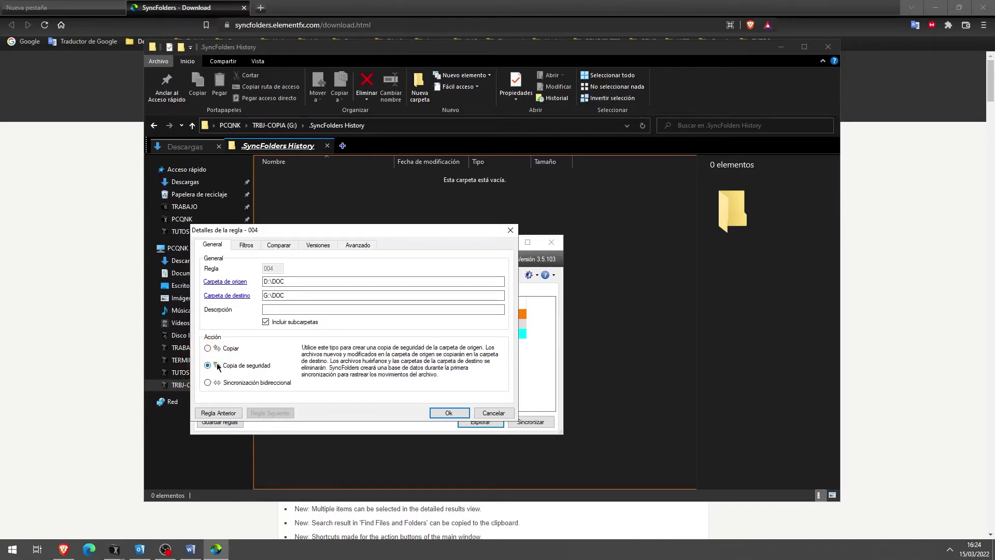
pyautogui.click(288, 281)
pyautogui.click(289, 295)
# Step: Try choosing a custom location for the rule's history folder, and re-enable the default history folder
pyautogui.click(319, 245)
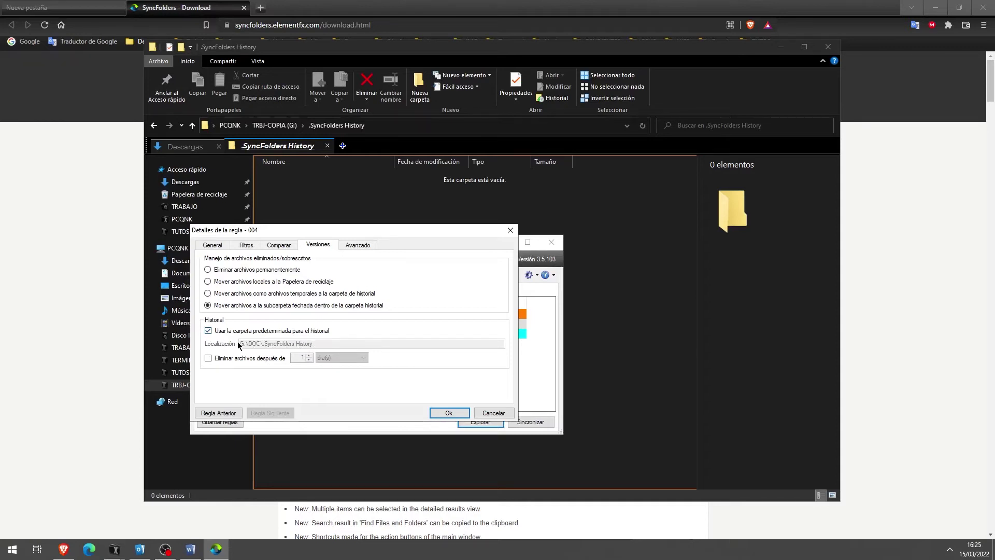
pyautogui.click(208, 331)
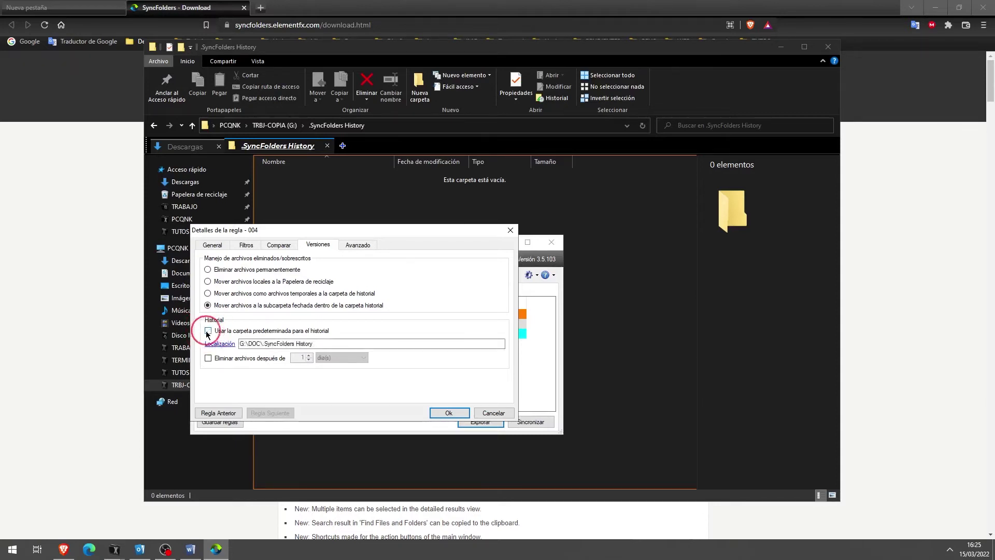
pyautogui.click(230, 347)
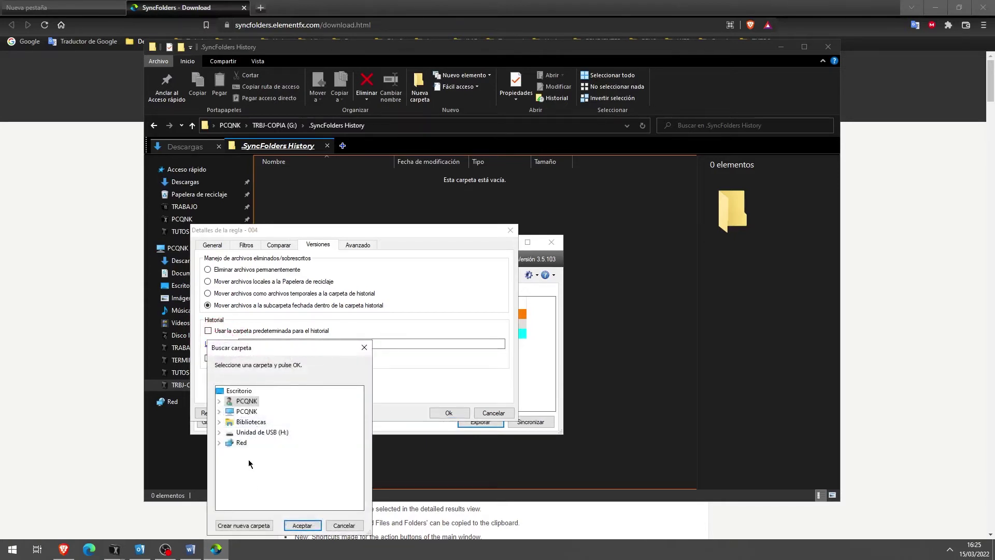
pyautogui.click(344, 525)
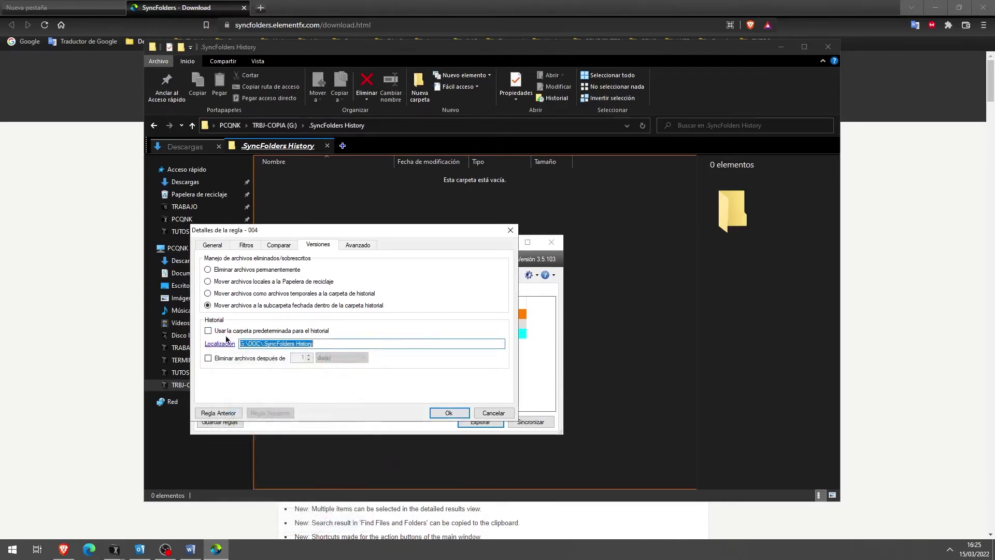
pyautogui.click(208, 331)
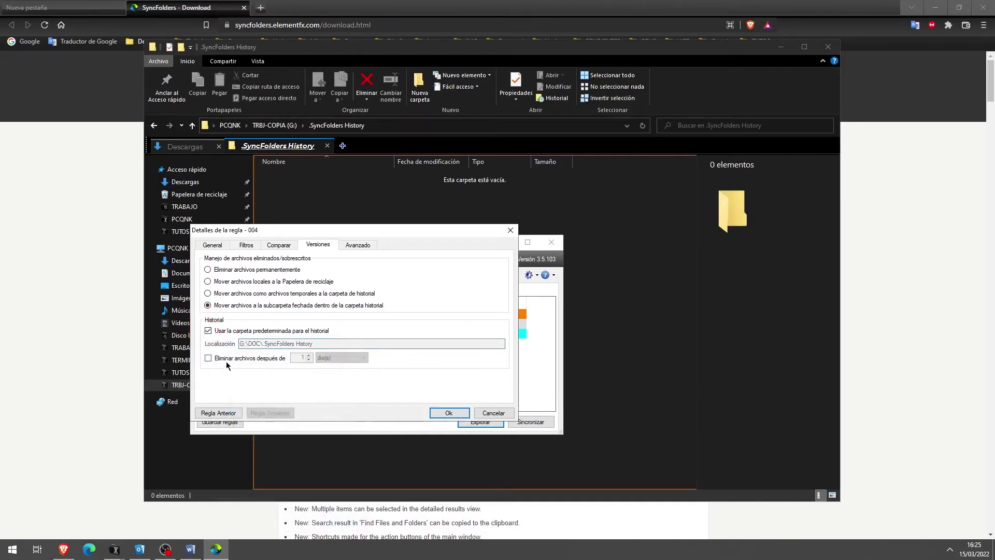
# Step: Try automatic deletion of history files after 2 days, and switch that option off again
pyautogui.click(208, 358)
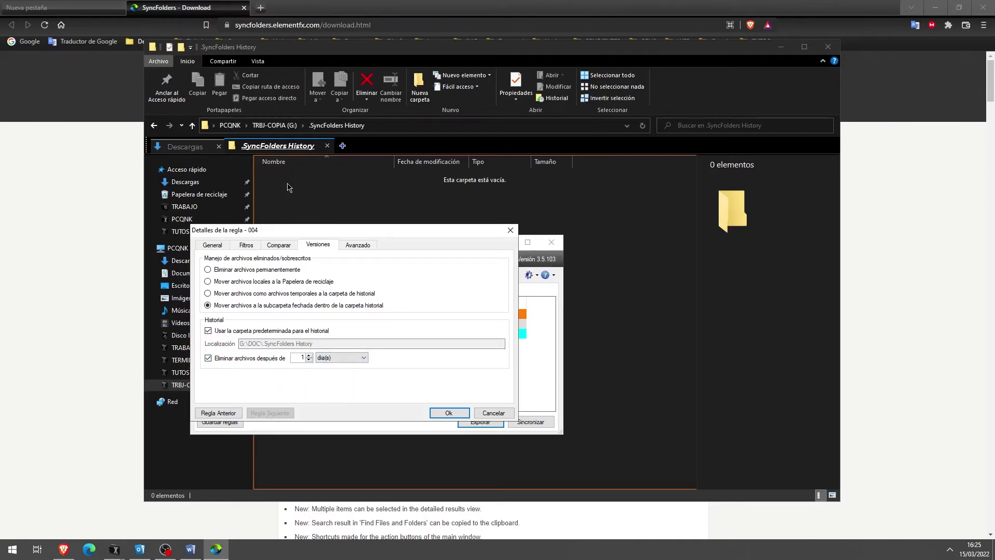
pyautogui.click(347, 357)
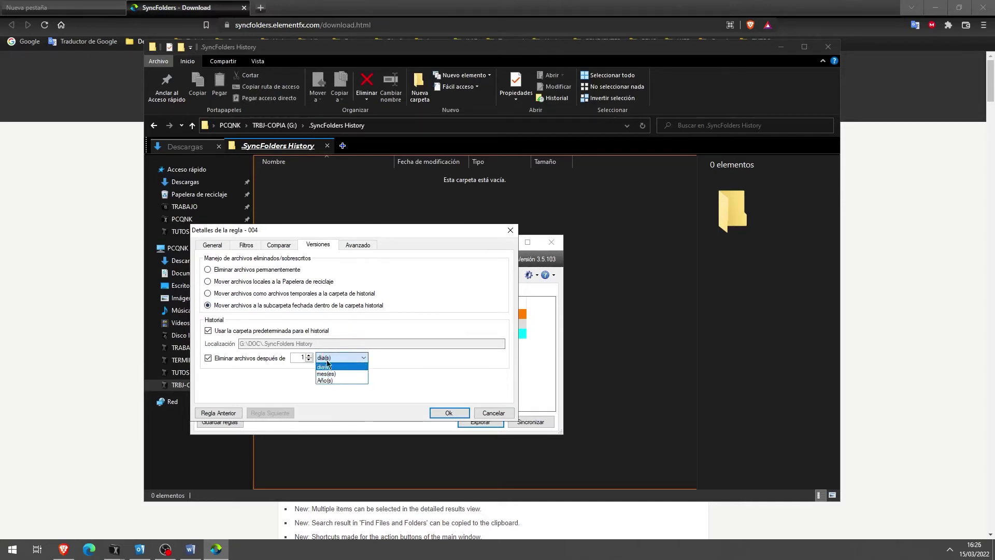
pyautogui.click(310, 359)
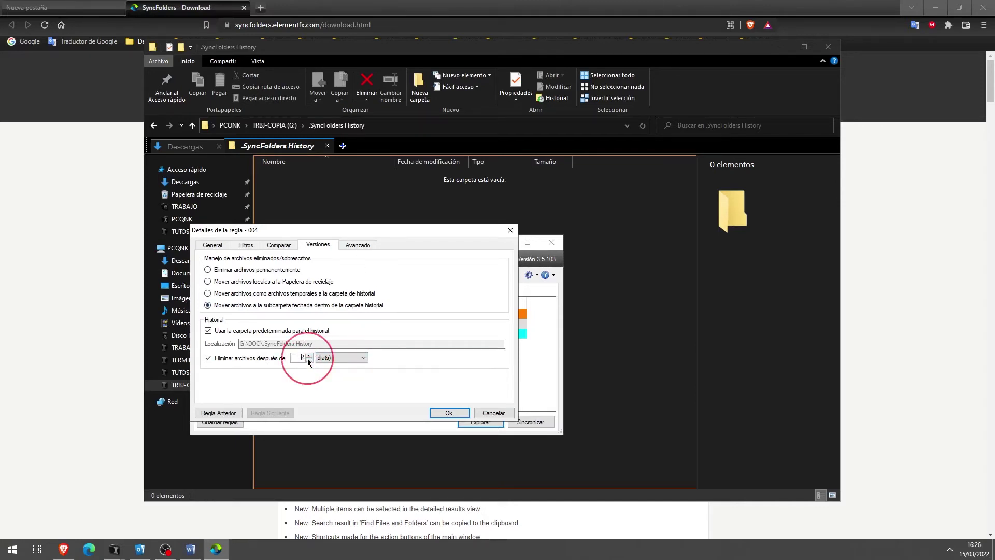
pyautogui.click(208, 358)
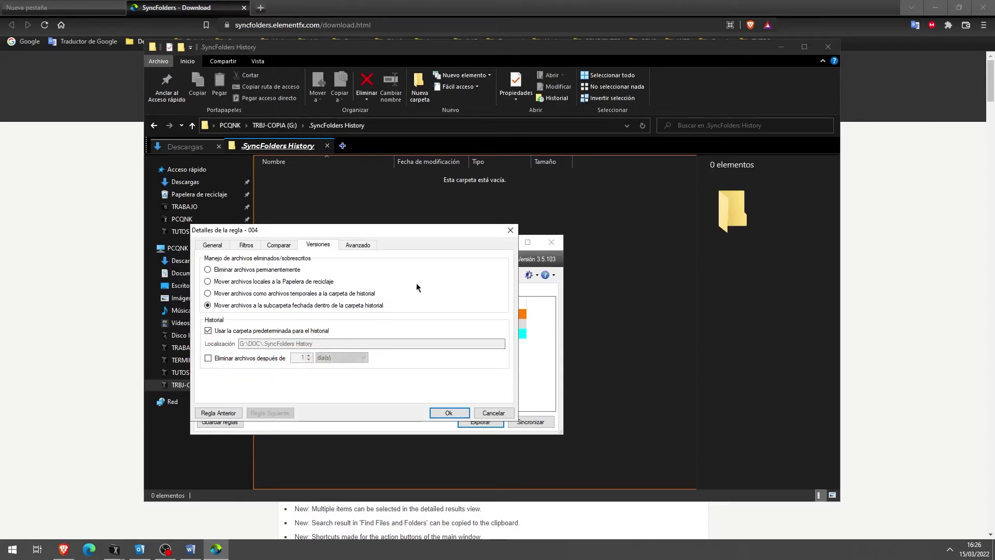
# Step: Review the rule's advanced options and command fields, and discard the new rule
pyautogui.click(362, 246)
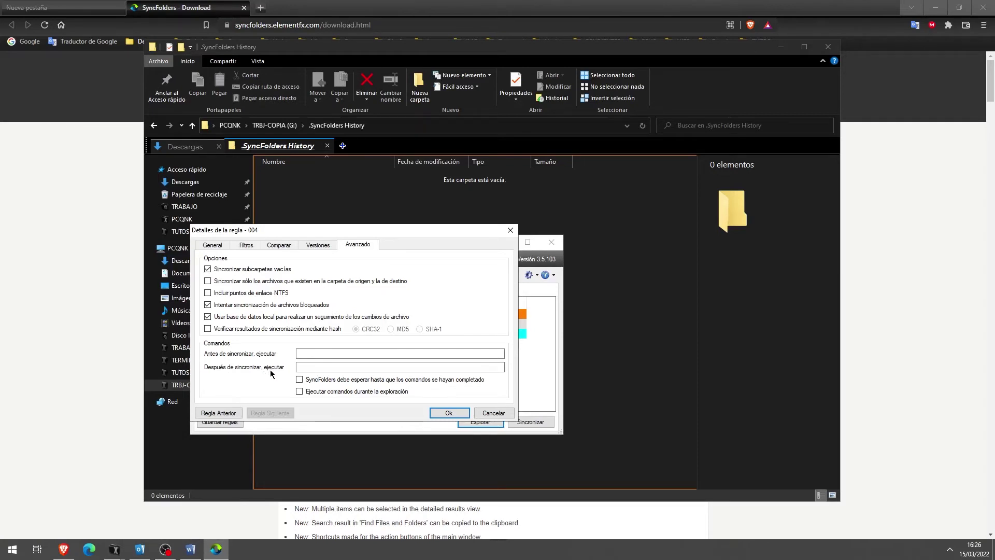
pyautogui.click(298, 367)
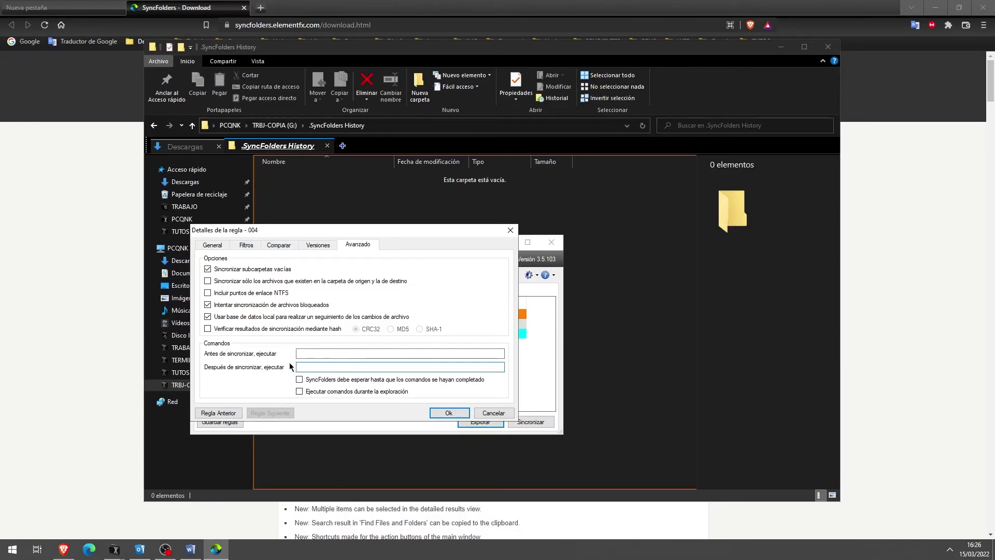
pyautogui.click(494, 414)
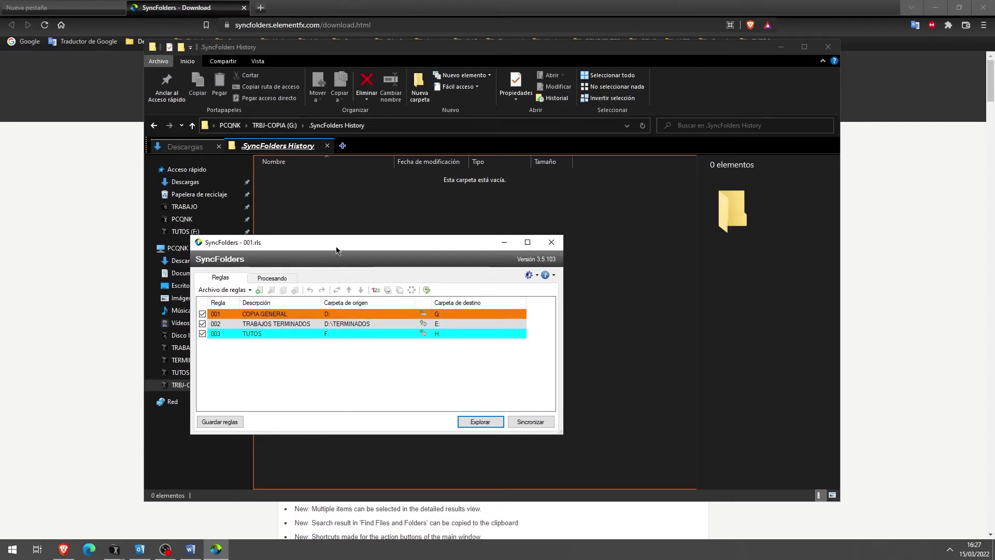
# Step: Open the scheduled synchronization task of rules file 001 and examine its general settings and trigger configuration
pyautogui.moveTo(336, 249); pyautogui.dragTo(309, 201)
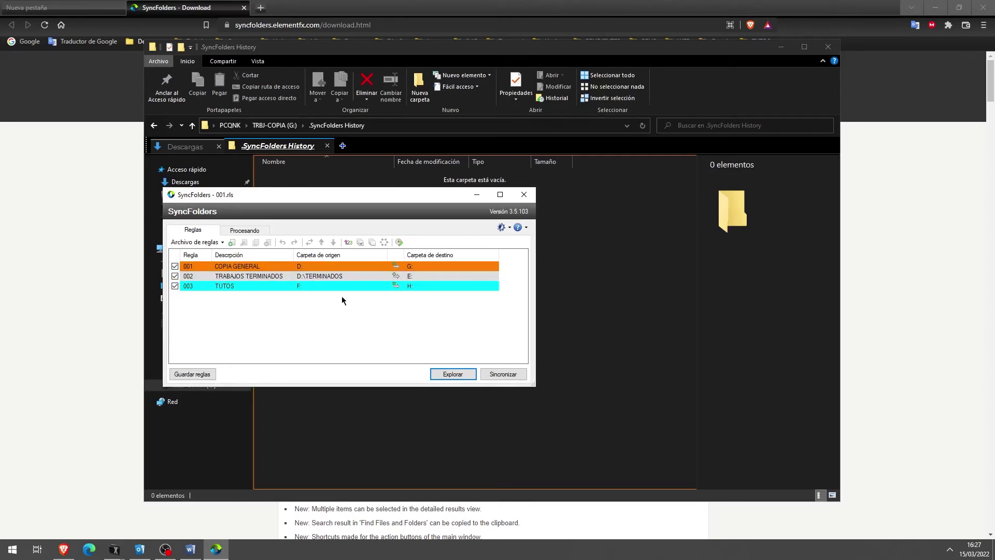
pyautogui.click(400, 241)
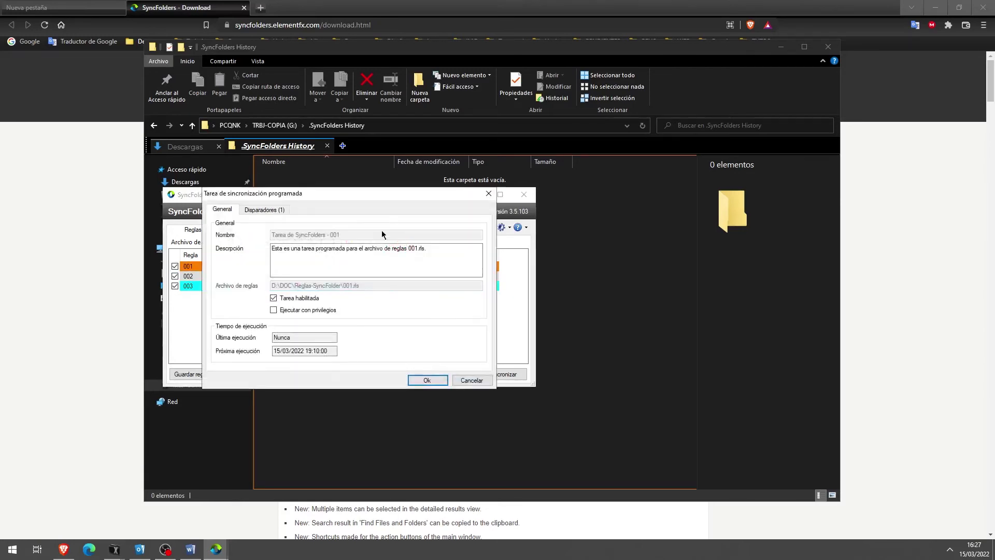
pyautogui.moveTo(331, 192); pyautogui.dragTo(354, 207)
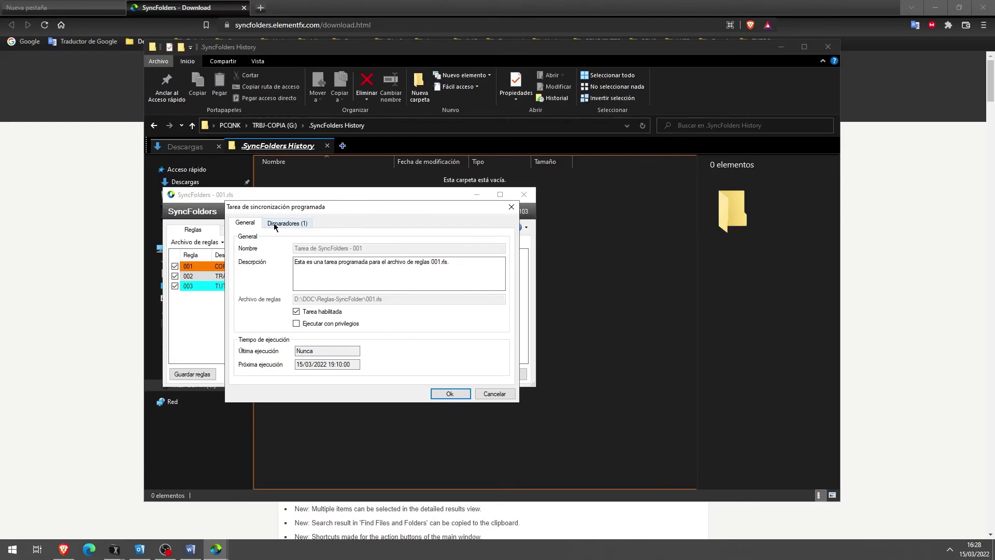
pyautogui.click(295, 223)
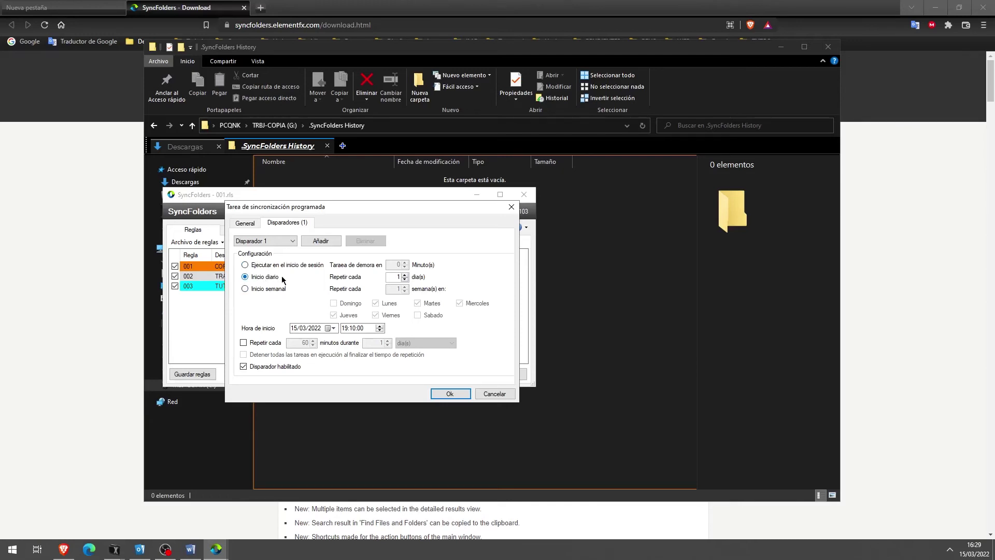
# Step: Try raising the daily trigger's repeat interval, return it to 1 day, and cancel the scheduled task changes
pyautogui.click(404, 275)
pyautogui.click(405, 275)
pyautogui.click(405, 280)
pyautogui.click(405, 280)
pyautogui.click(357, 329)
pyautogui.moveTo(300, 206); pyautogui.dragTo(385, 210)
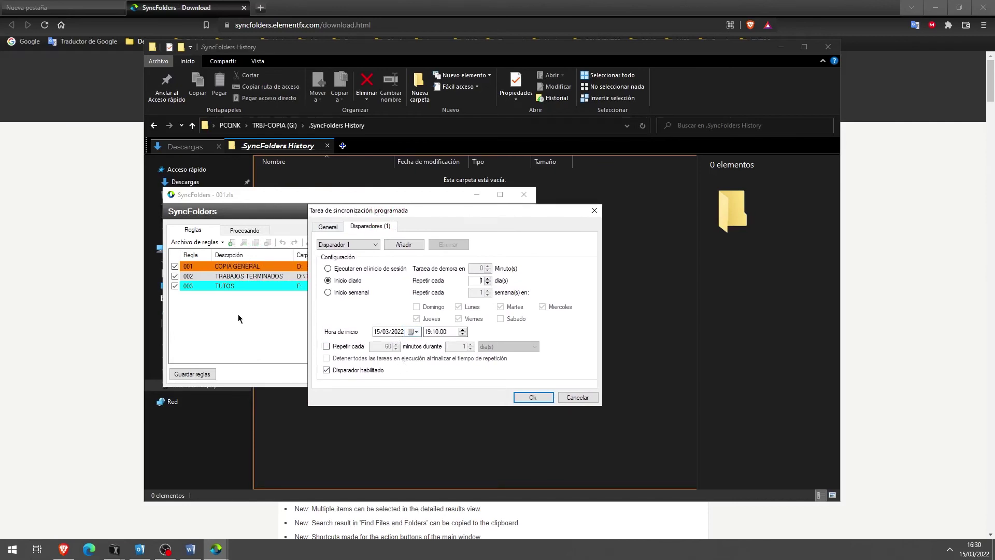
pyautogui.click(578, 397)
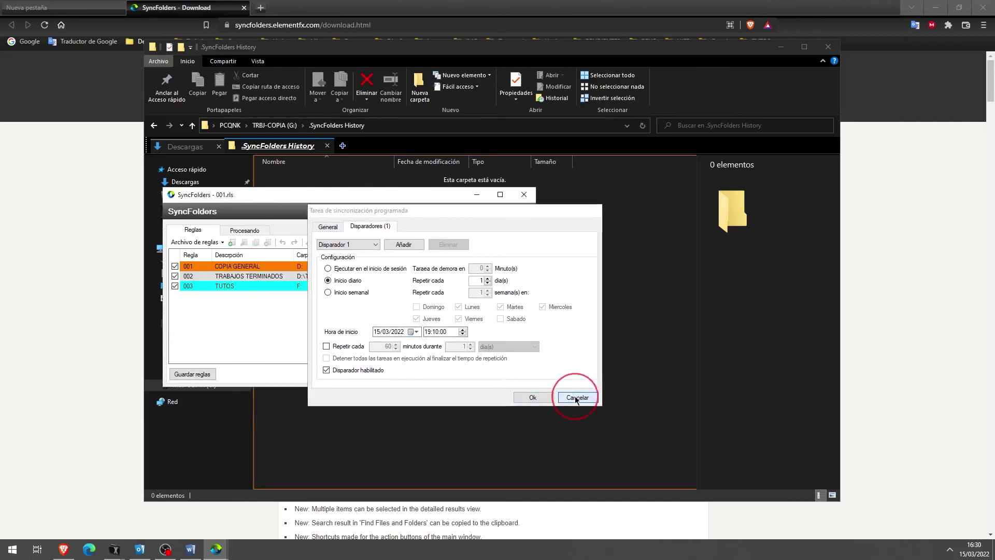
# Step: Examine the advanced options and synchronization command fields of the TUTOS rule, and close it without saving
pyautogui.doubleClick(230, 287)
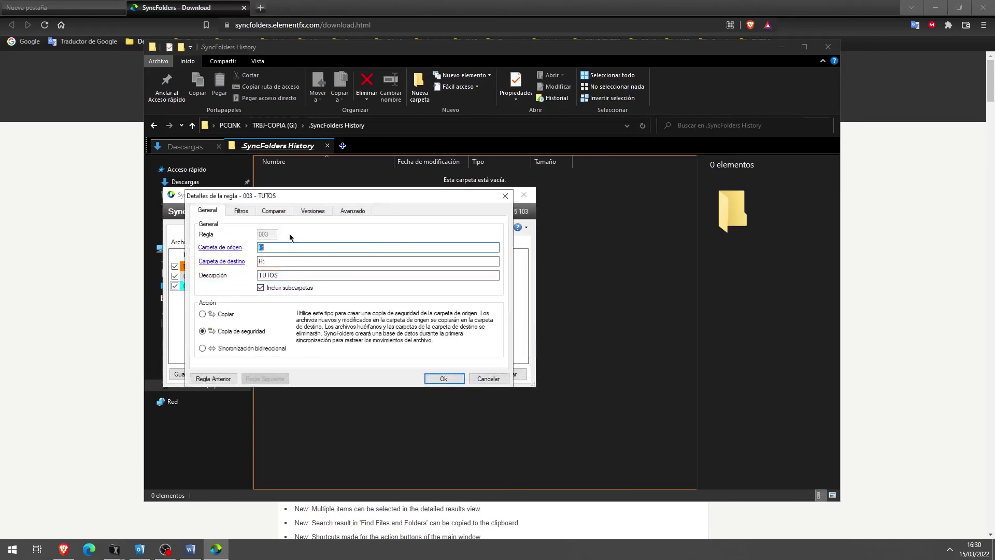
pyautogui.click(348, 213)
pyautogui.click(305, 332)
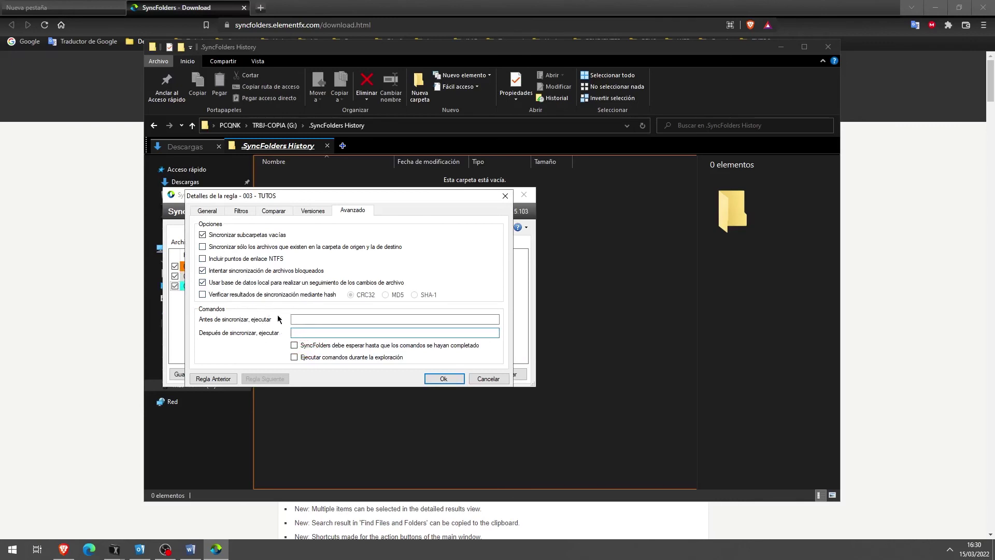
pyautogui.click(482, 377)
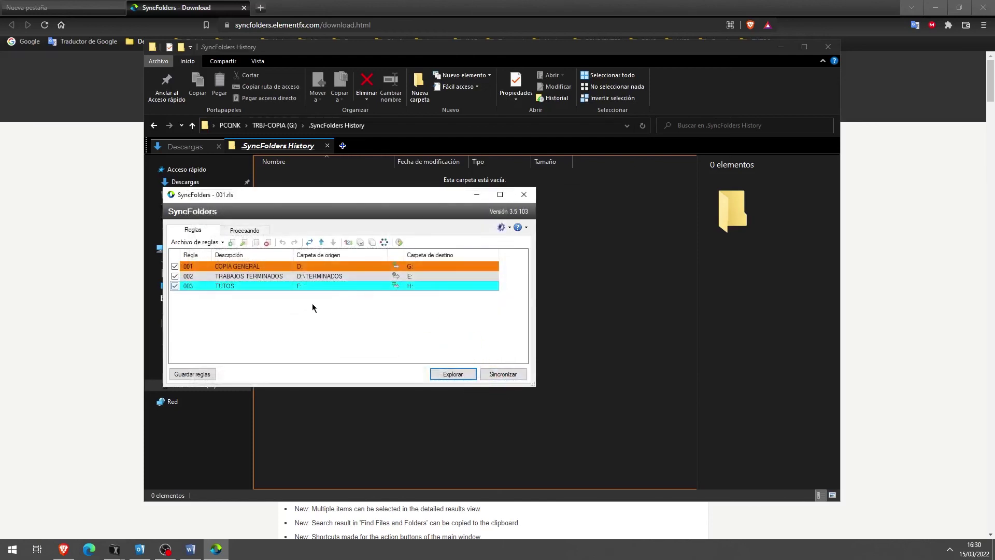